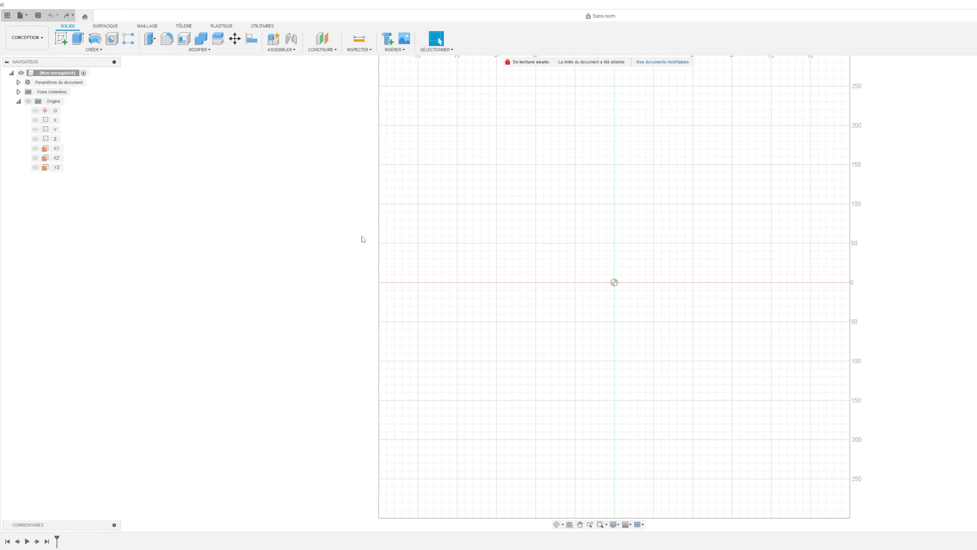
Step: Start a new T-spline form and create a torus of 530 mm diameter centred on the origin
left_click(110, 28)
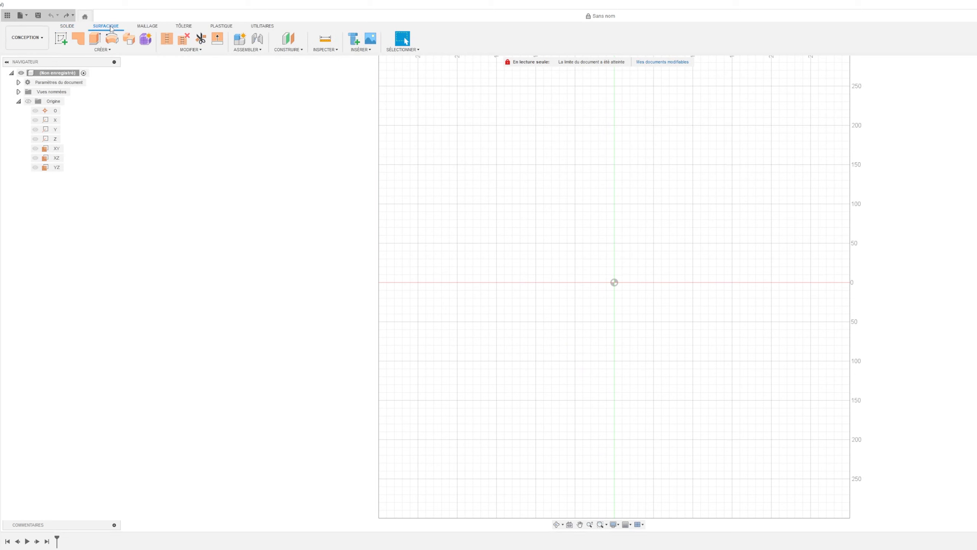
left_click(146, 39)
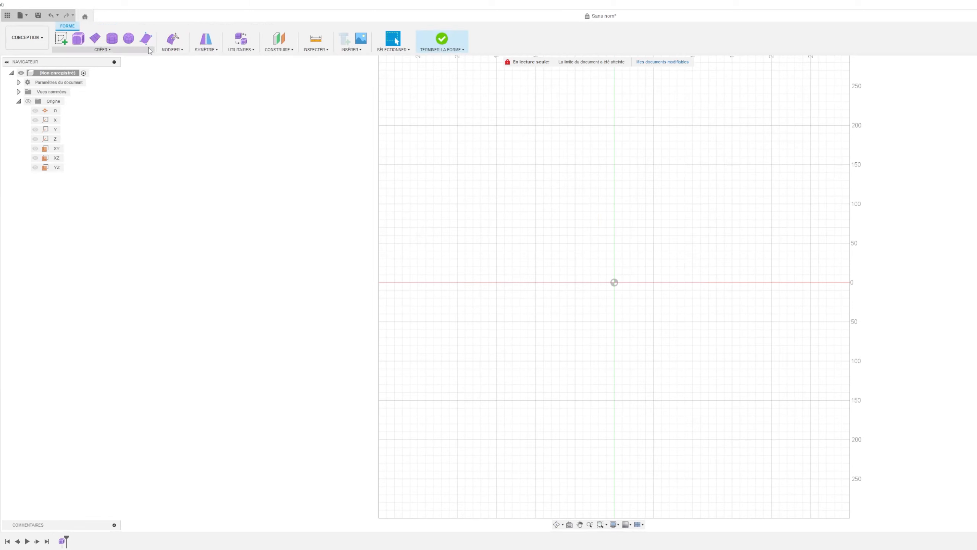
left_click(102, 49)
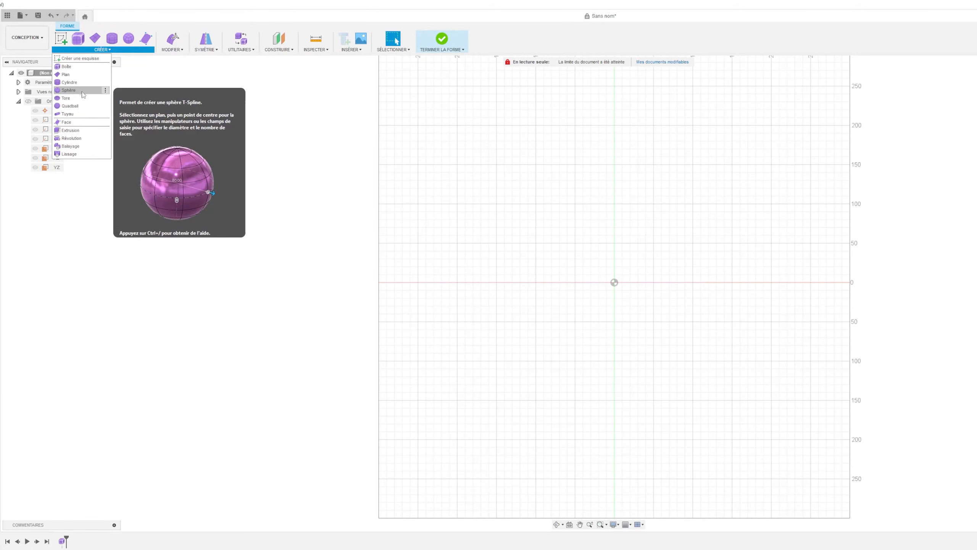
left_click(66, 98)
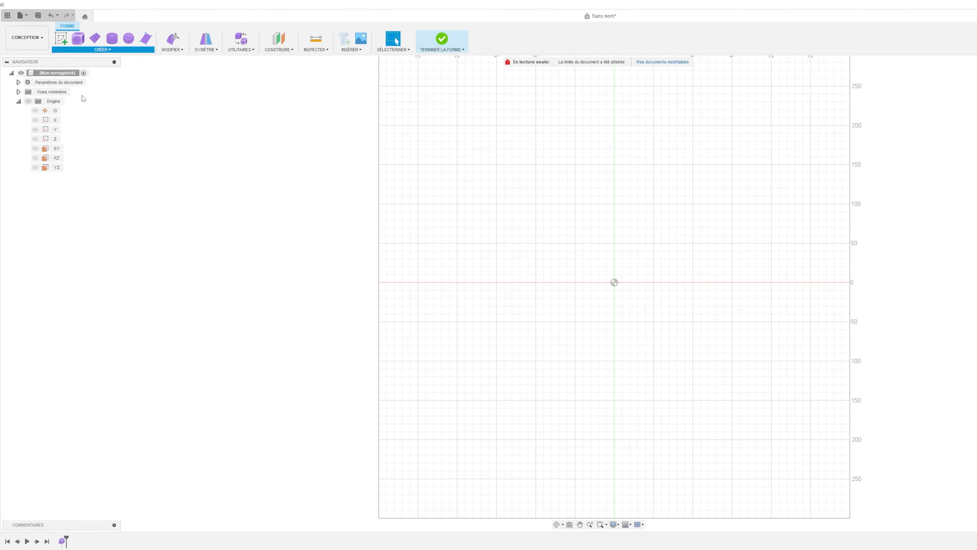
left_click(616, 285)
left_click(615, 282)
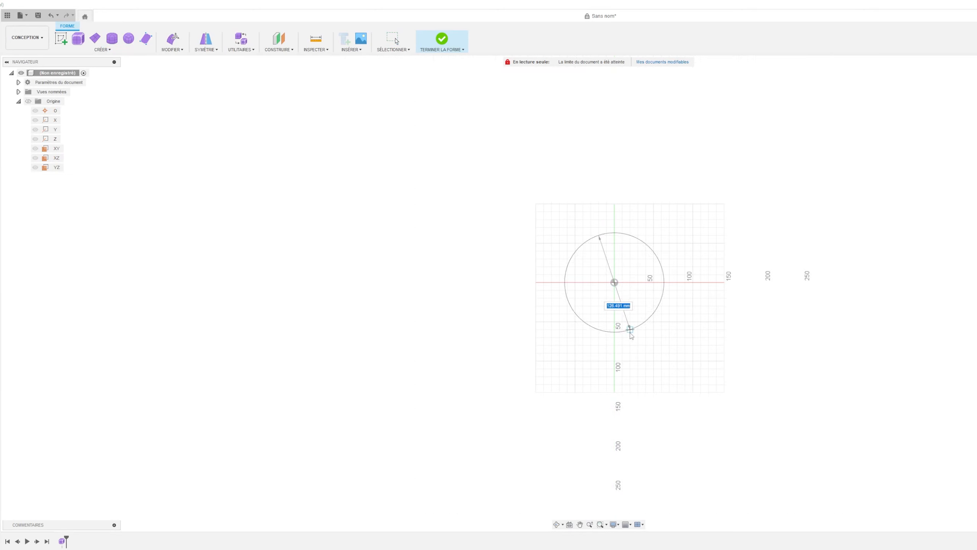
type("530")
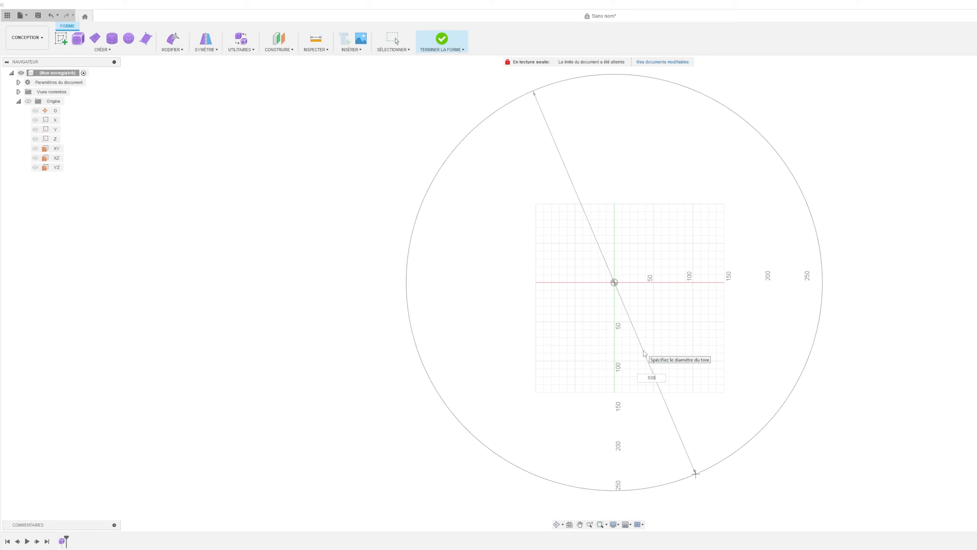
key("Tab")
key("Return")
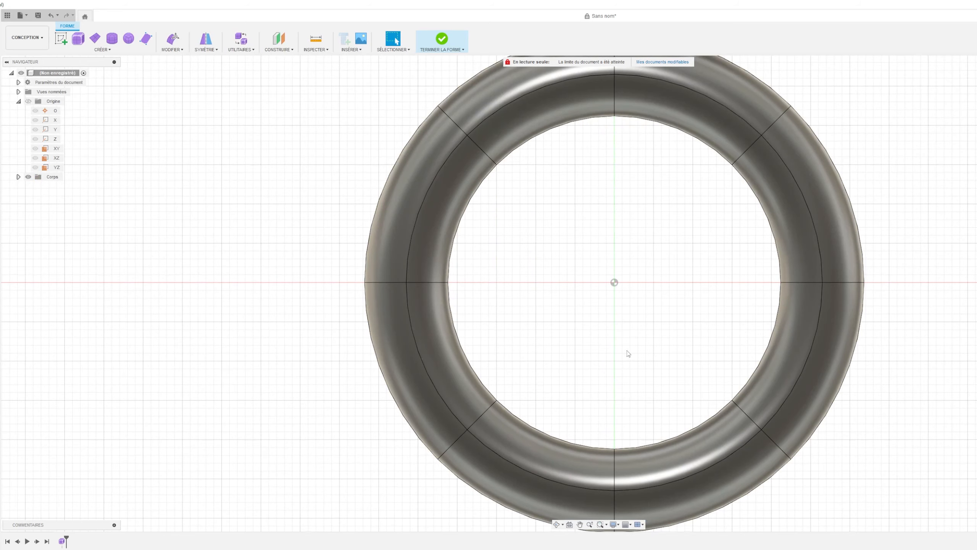
Step: Reshape the torus with Edit Form by pulling one upper front face up and toward the ring's centre, and finish the form
middle_click_drag(848, 358, 826, 185, "shift")
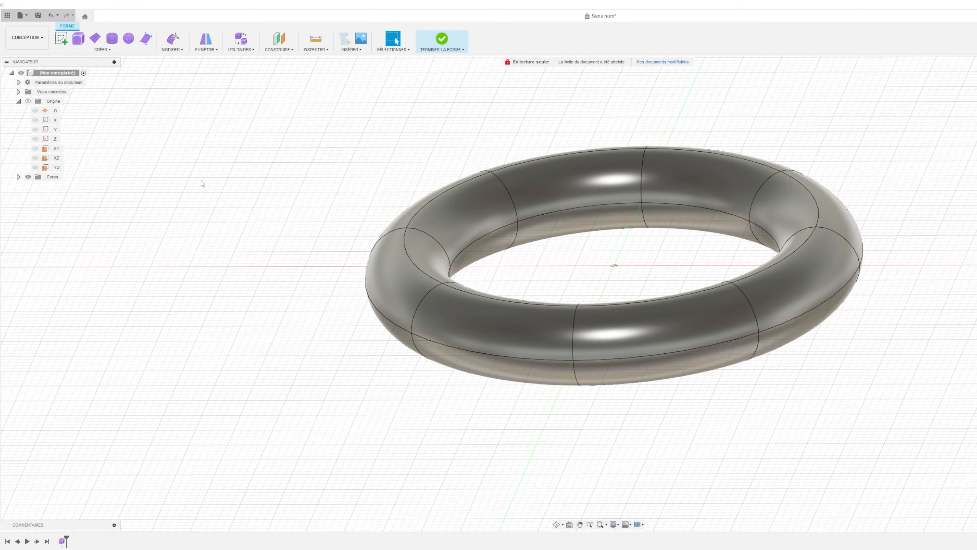
left_click(180, 50)
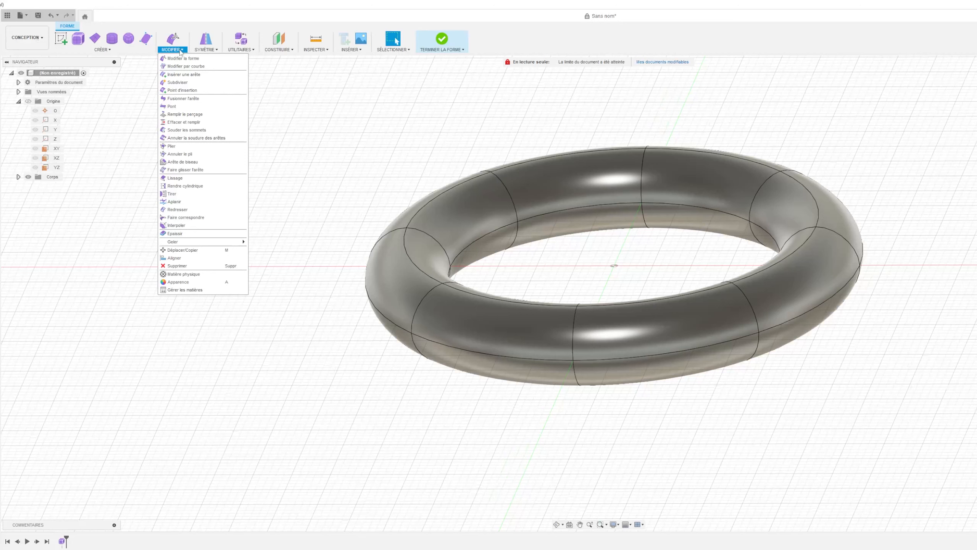
left_click(183, 58)
left_click(482, 307)
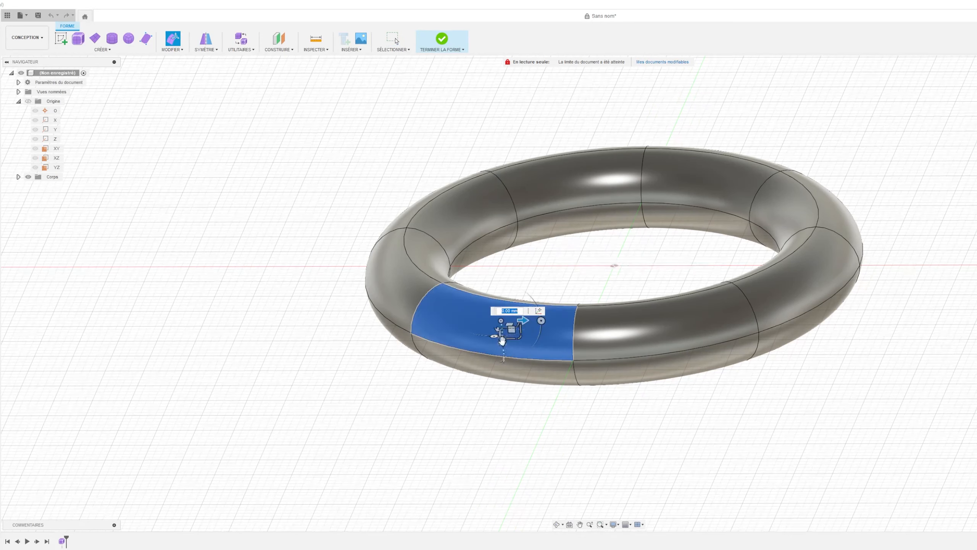
left_click_drag(502, 339, 604, 269)
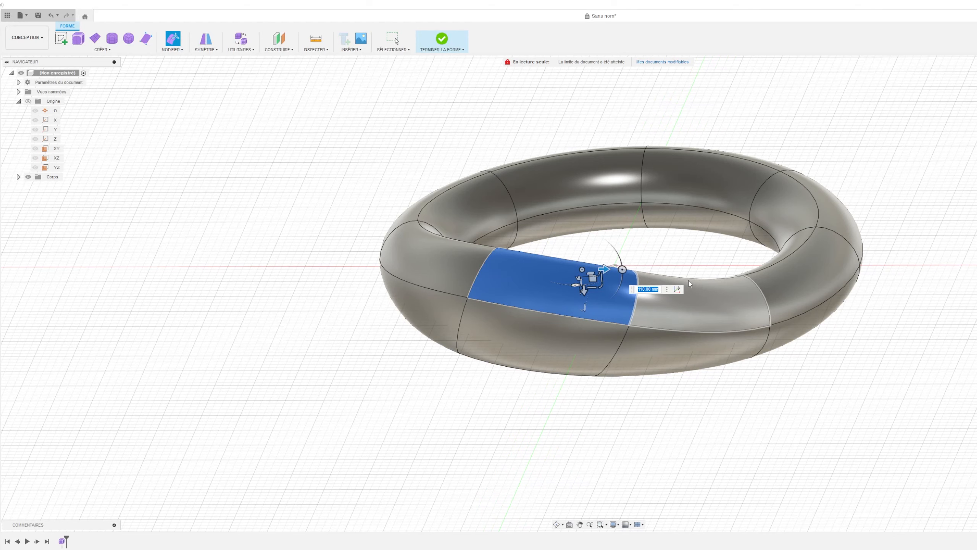
key("Return")
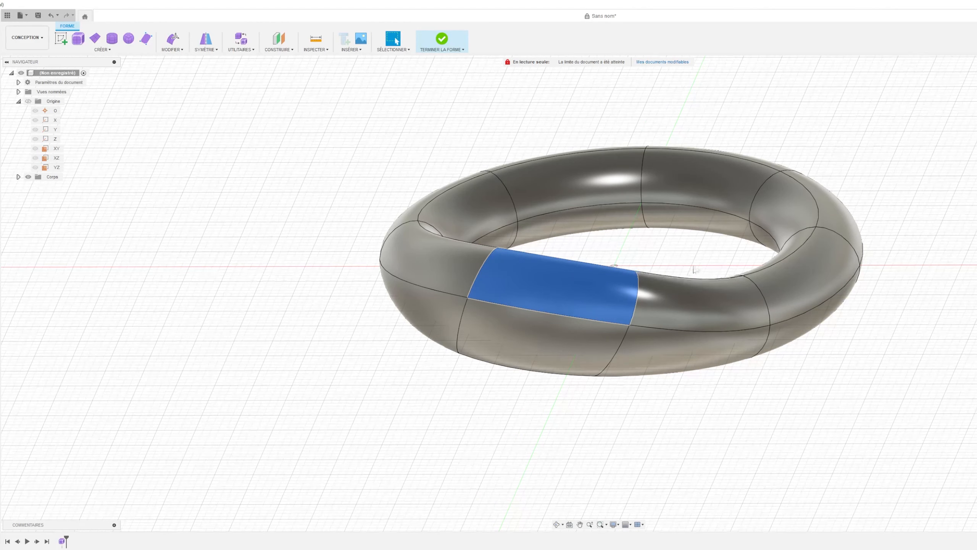
middle_click_drag(614, 265, 584, 265, "shift")
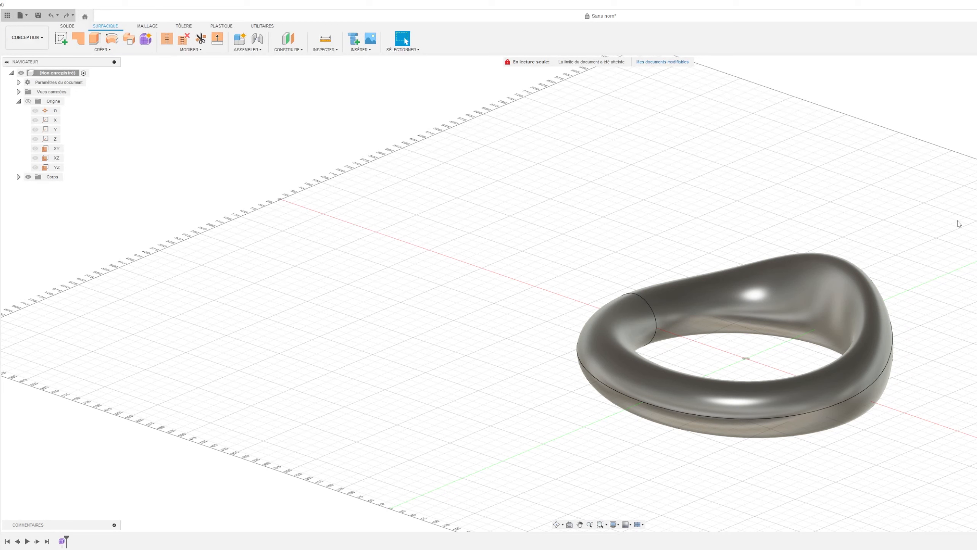
Step: Start a second form and place a quadball of 530 mm diameter centred on the origin
left_click(146, 42)
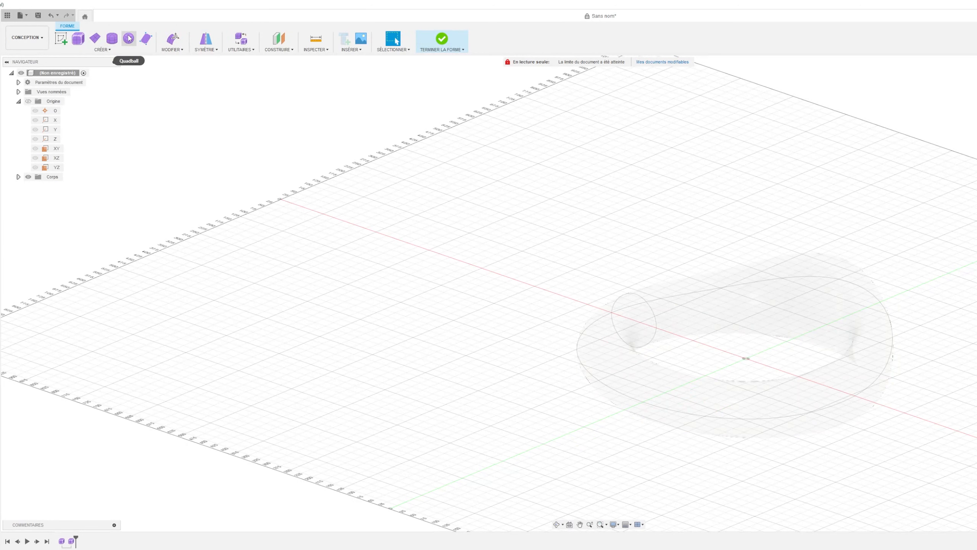
left_click(129, 38)
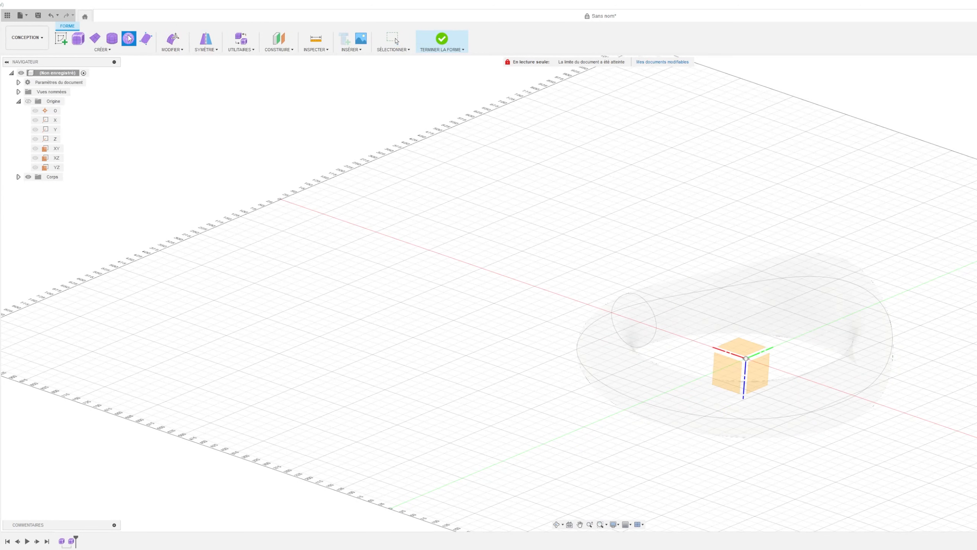
left_click(738, 363)
left_click(745, 359)
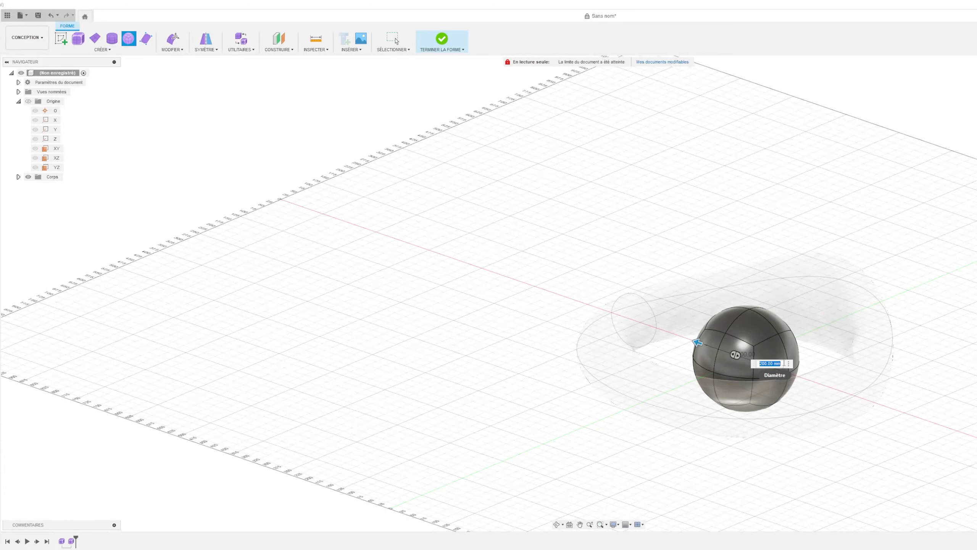
type("530")
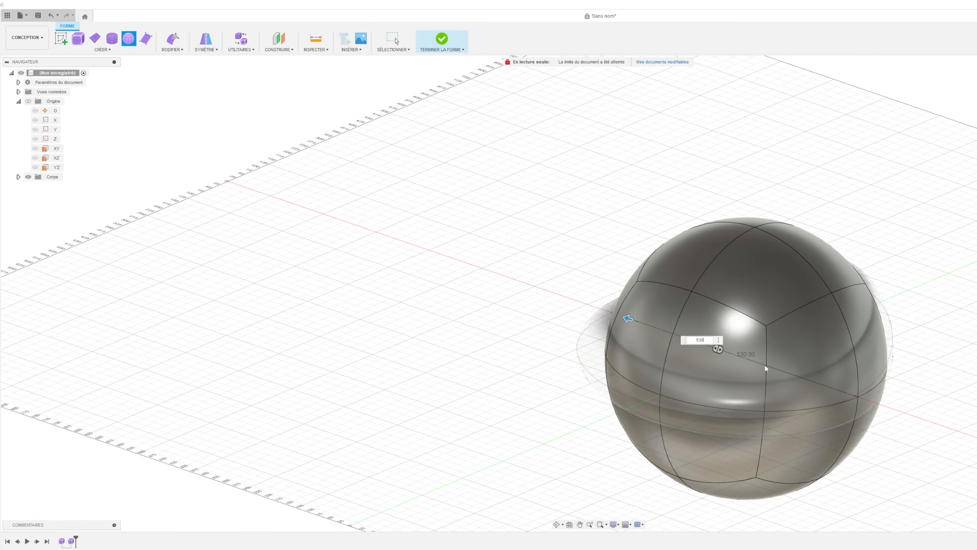
middle_click_drag(598, 293, 631, 270, "shift")
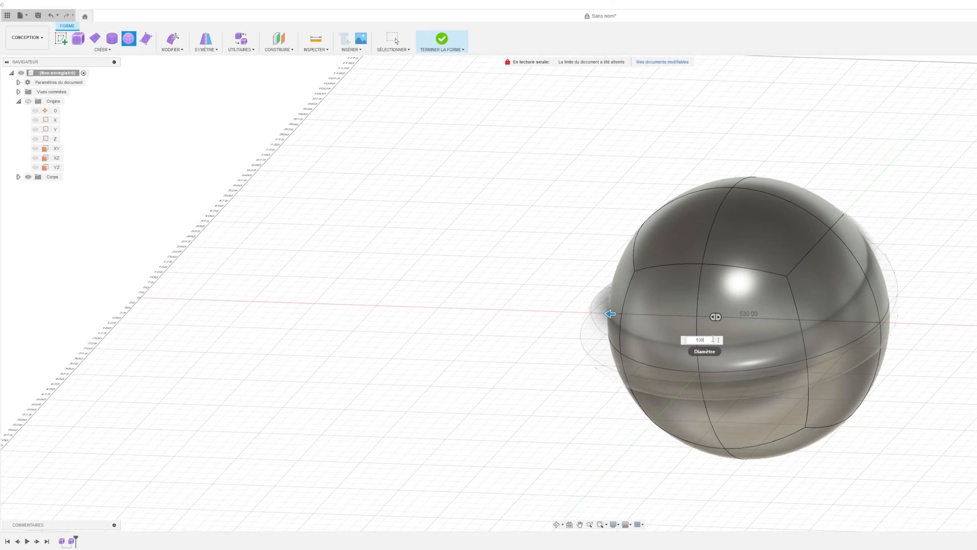
Step: Set the quadball's diameter to 550 mm and create it
key("Return")
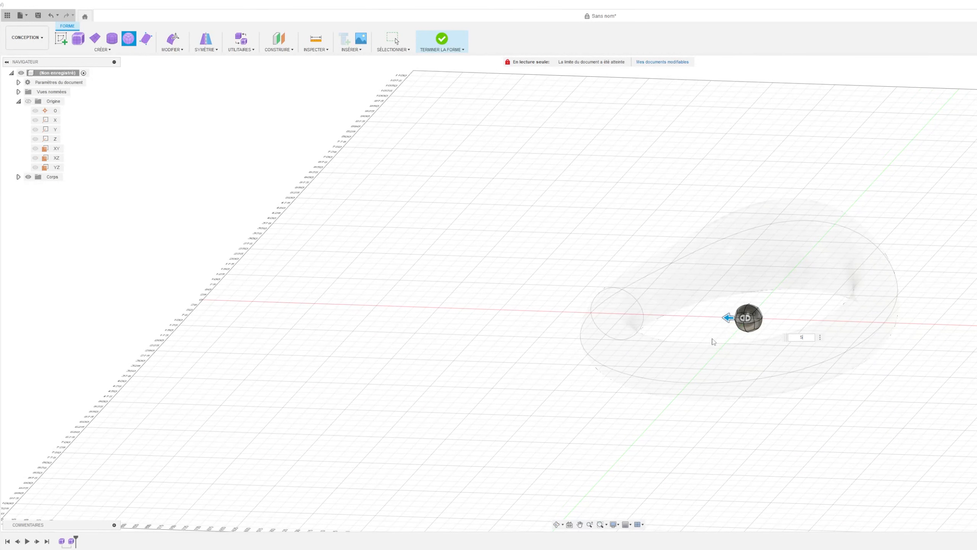
key("Return")
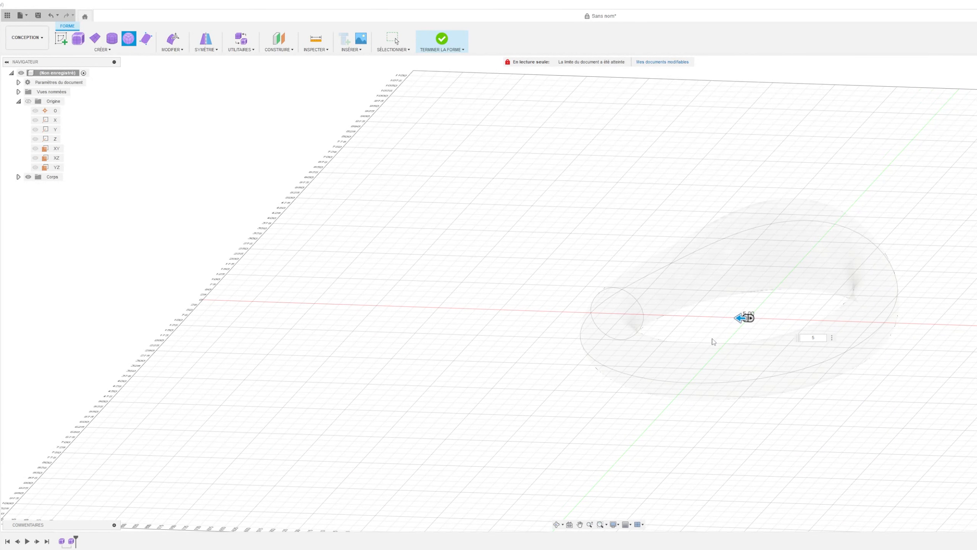
type("540")
key("Return")
type("550")
key("Return")
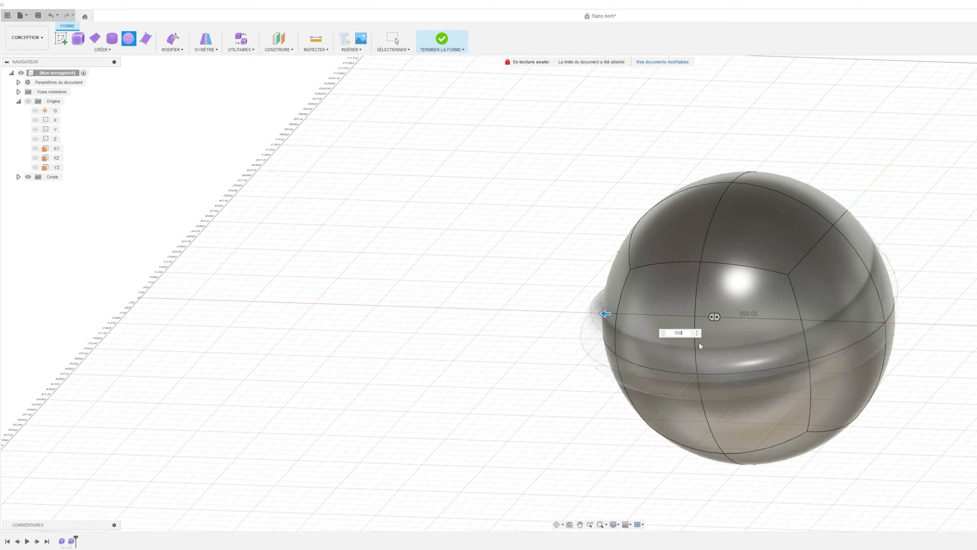
mouse_move(598, 292)
middle_mouse_down("shift")
mouse_move(692, 266)
mouse_move(712, 282)
middle_mouse_up("shift")
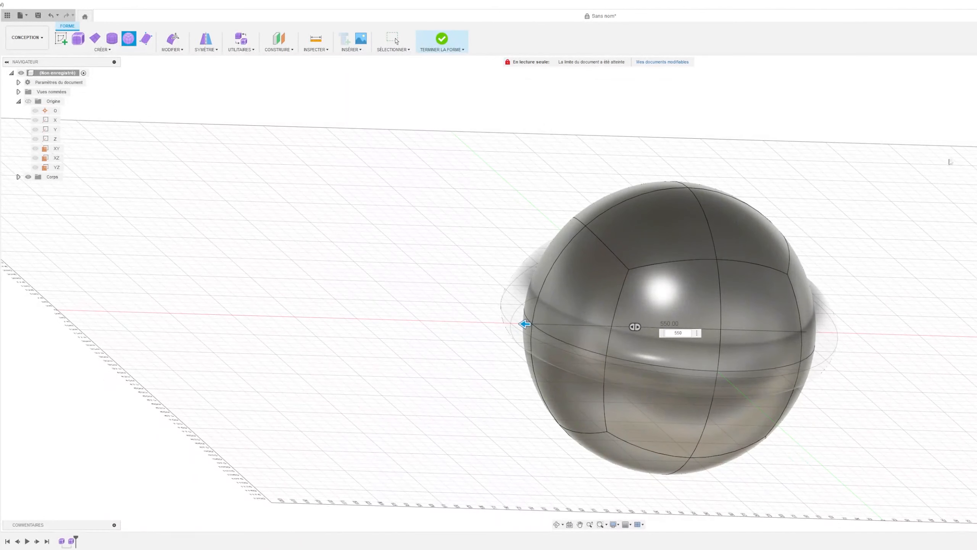
key("Return")
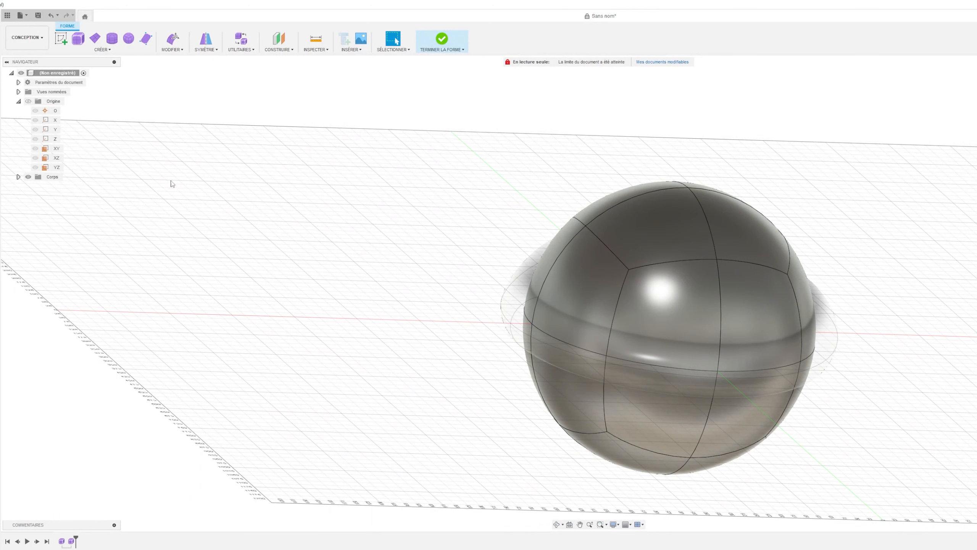
Step: Stretch the quadball into an egg shape with Edit Form by moving its top faces about 175 mm upward
middle_click_drag(188, 178, 307, 162, "shift")
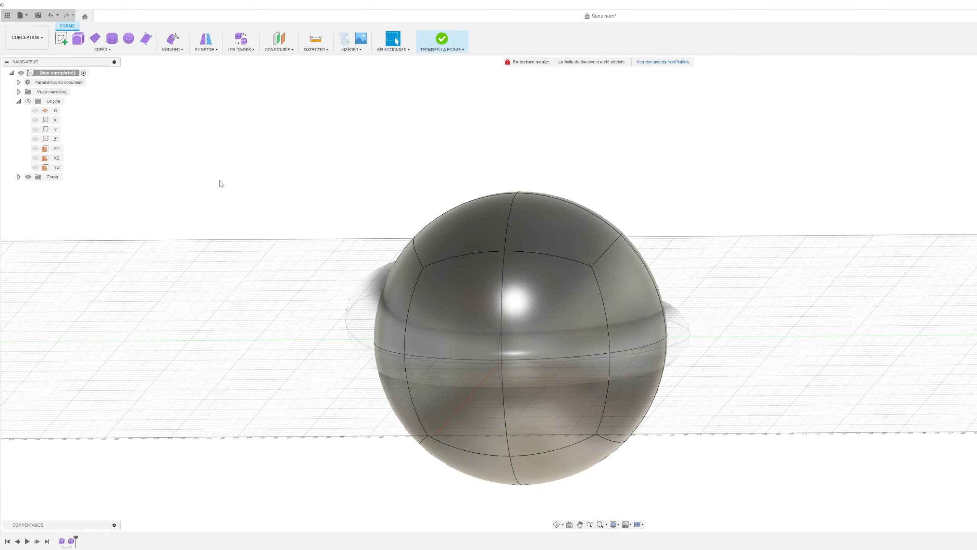
left_click(178, 50)
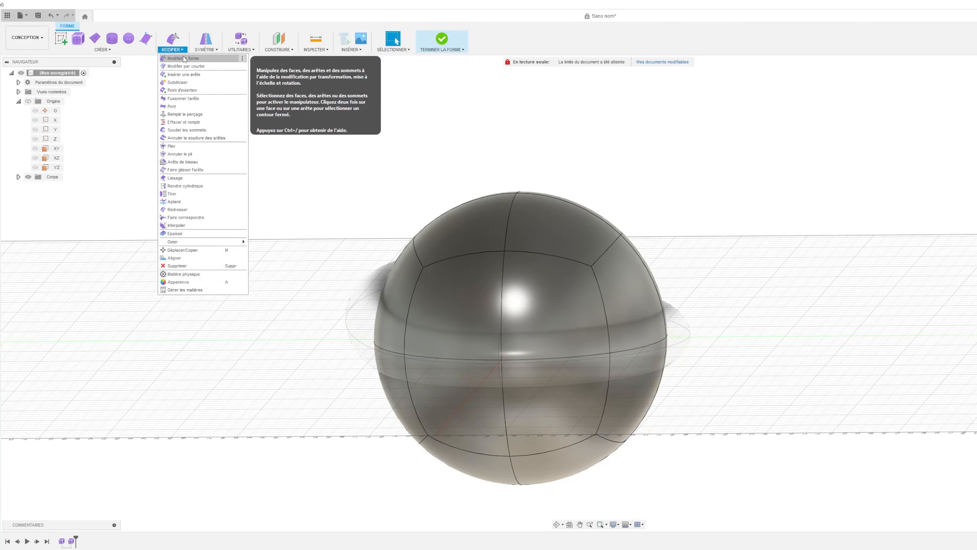
left_click(183, 58)
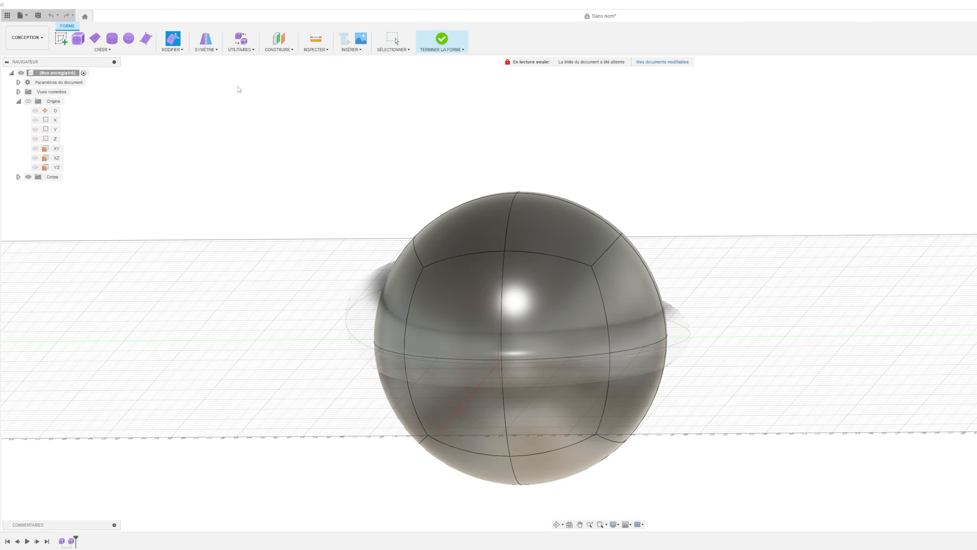
left_click(483, 214)
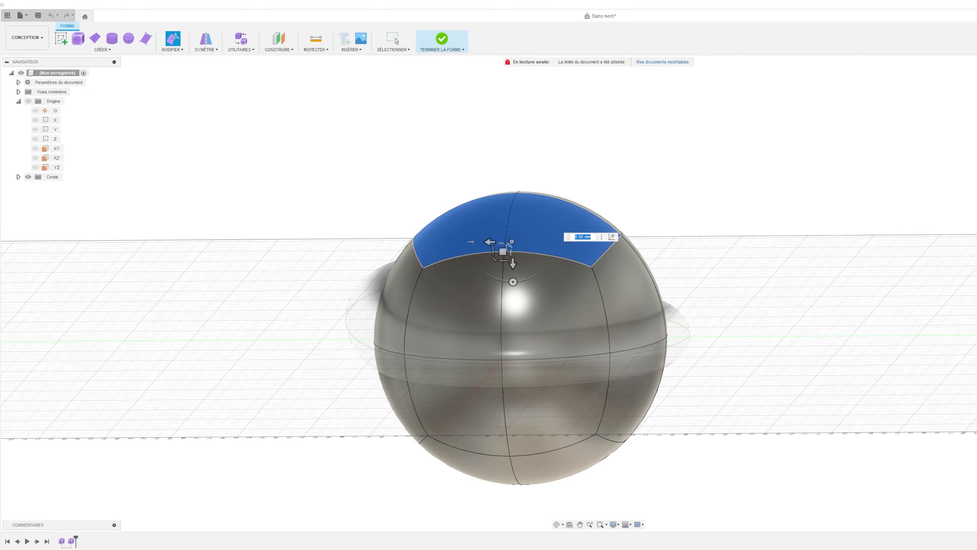
middle_click_drag(585, 246, 600, 316, "shift")
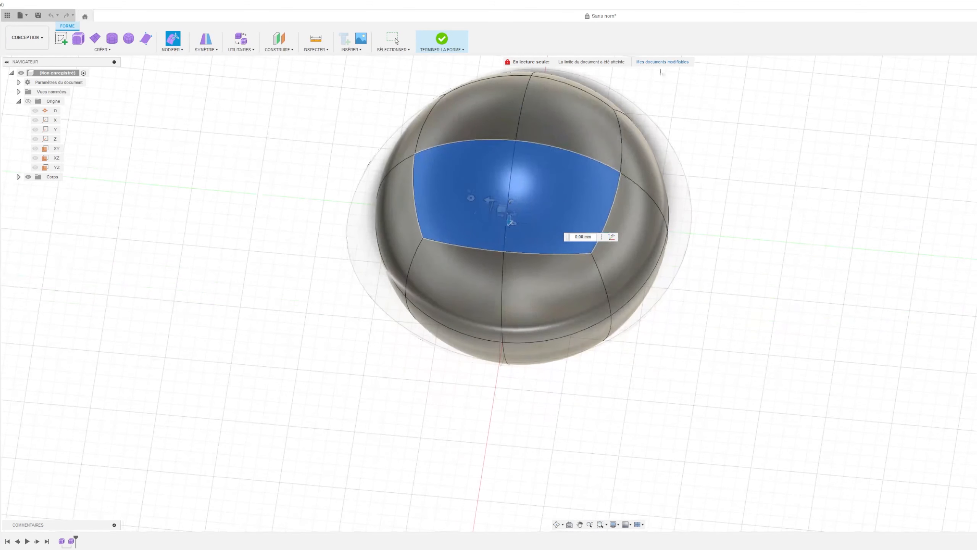
left_click(522, 100, "shift")
left_click(554, 120, "shift")
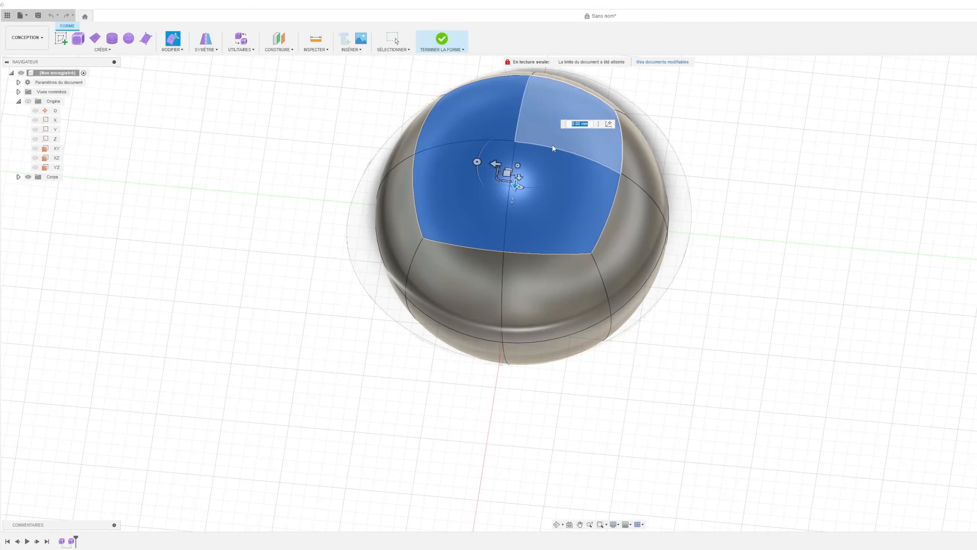
middle_click_drag(599, 290, 566, 275, "shift")
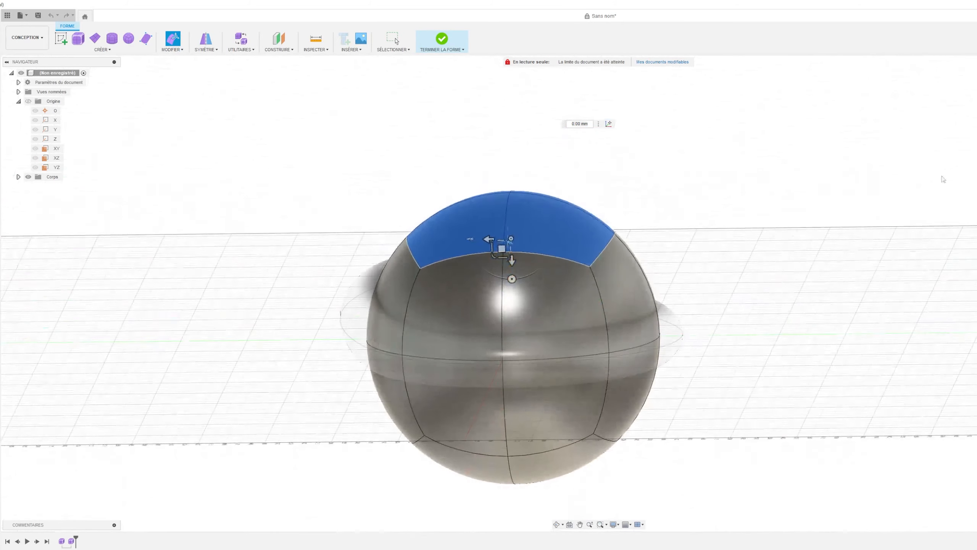
left_click_drag(519, 265, 497, 167)
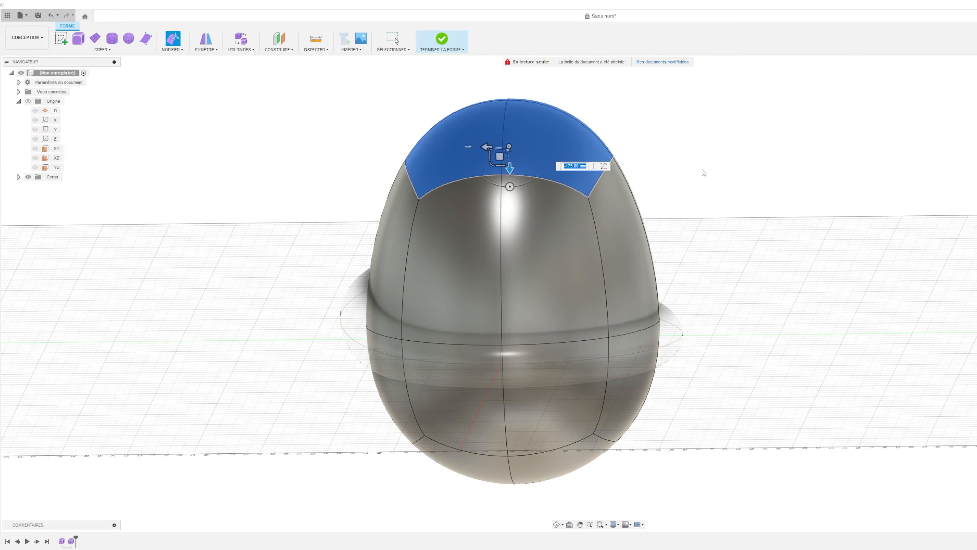
key("Return")
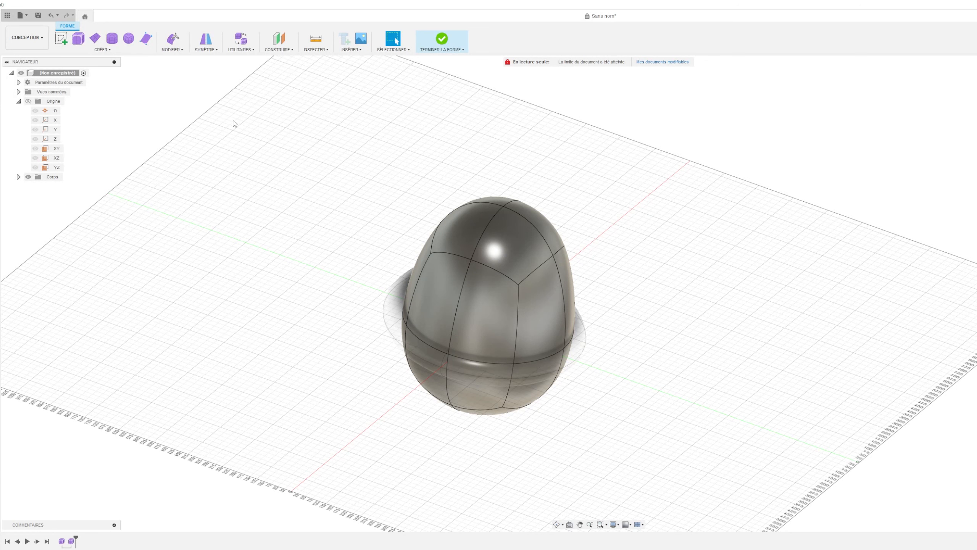
Step: Pull the two adjoining faces on one side of the egg's top about 175 mm with Edit Form, slanting the egg
left_click(172, 50)
left_click(185, 66)
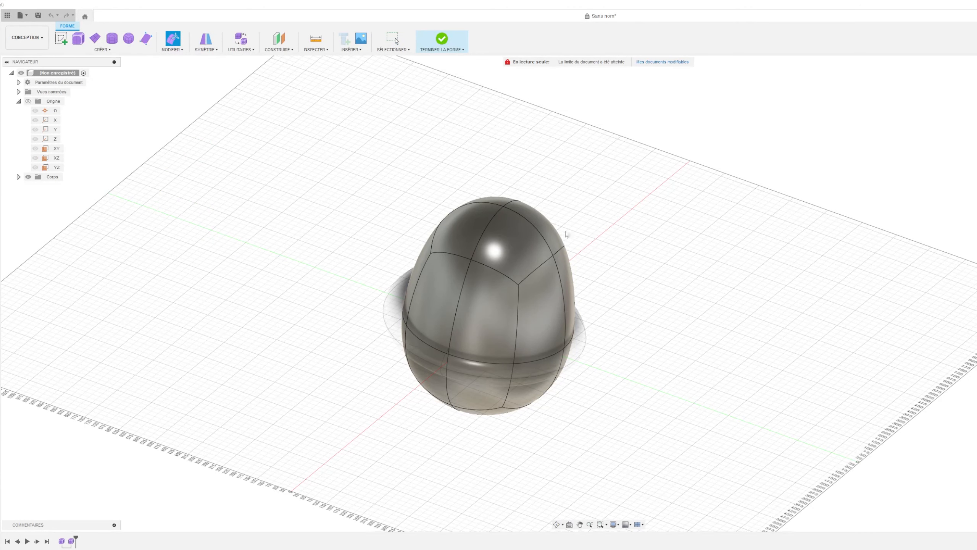
left_click(547, 234)
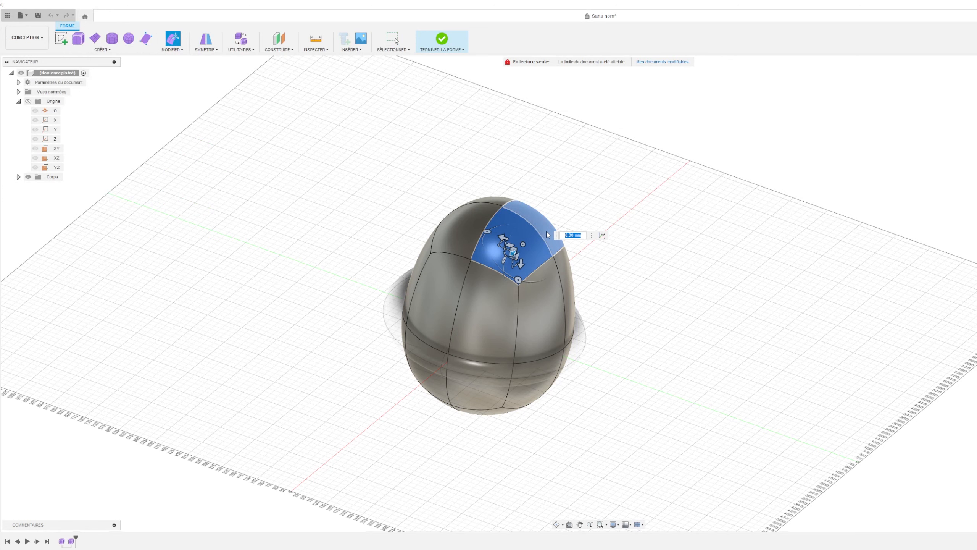
left_click_drag(494, 247, 549, 230)
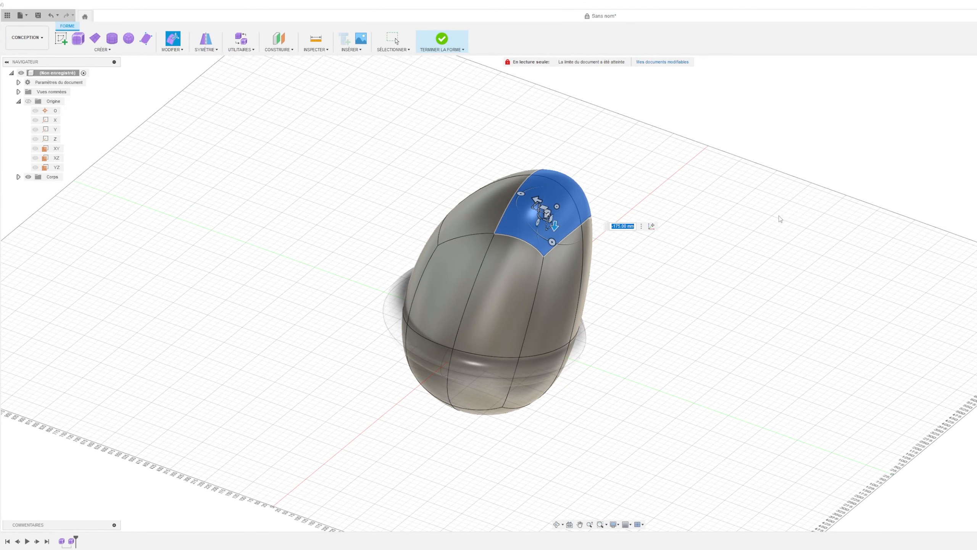
key("Return")
Step: Subdivide the two upper front faces and the two top faces adjoining them
middle_click_drag(598, 294, 589, 256, "shift")
left_click(573, 265)
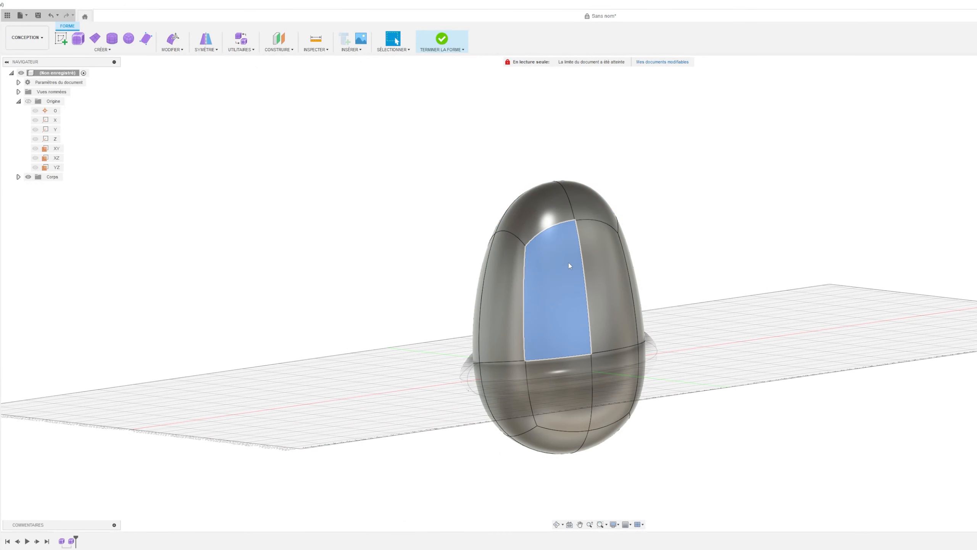
left_click(597, 279, "shift")
left_click(548, 221, "shift")
left_click(585, 205, "shift")
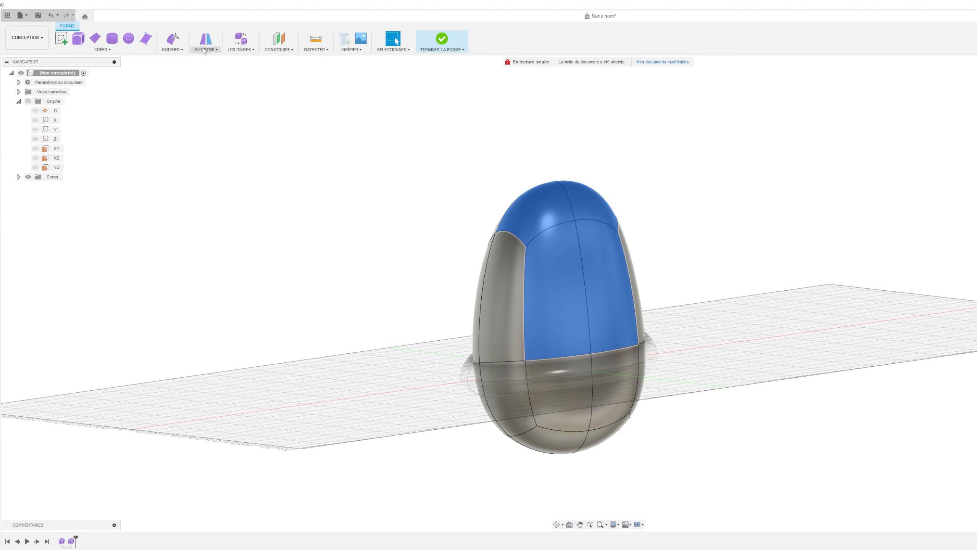
left_click(173, 48)
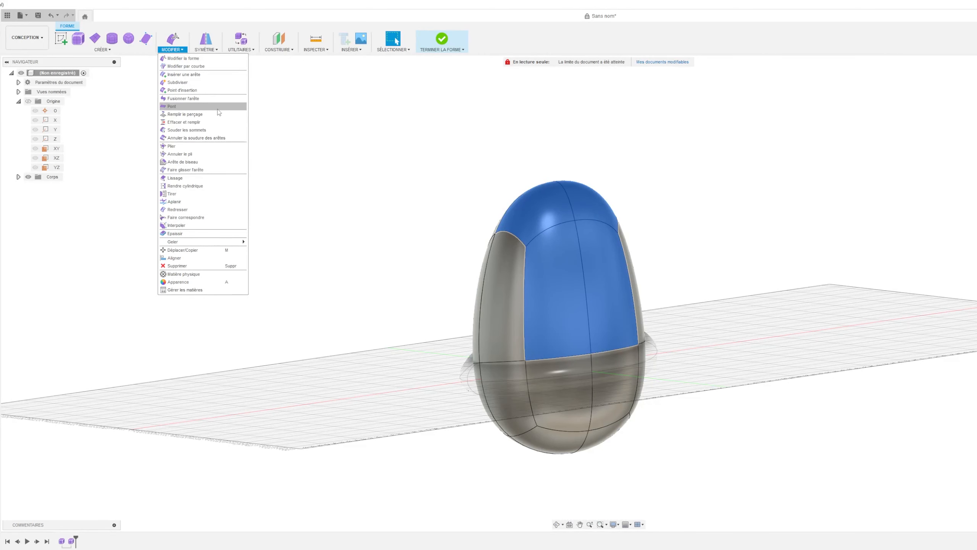
left_click(215, 82)
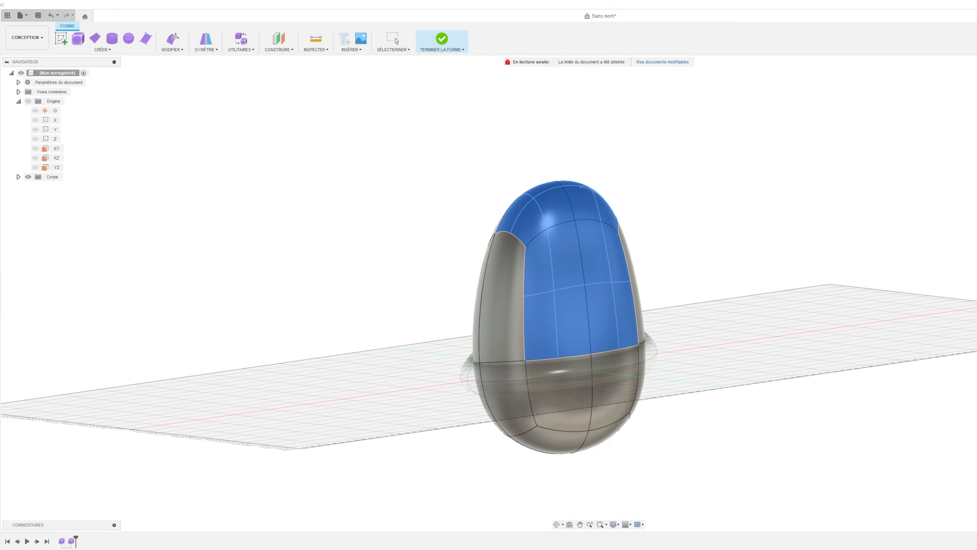
key("Return")
Step: Bend the egg's top into a forward hook with Edit Form, pulling the subdivided tip faces outward and 100 mm downward
middle_click_drag(599, 290, 650, 248, "shift")
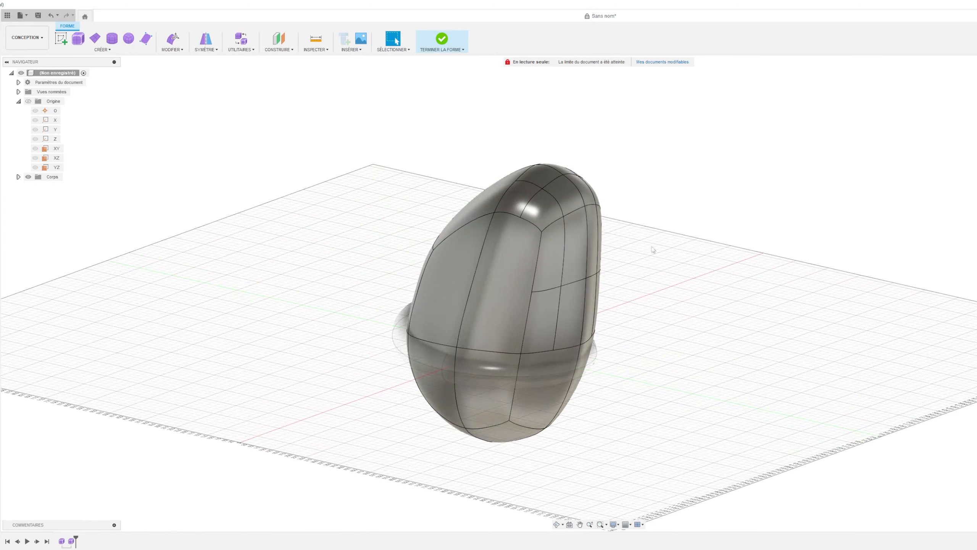
left_click(567, 205, "shift")
left_click(596, 198, "shift")
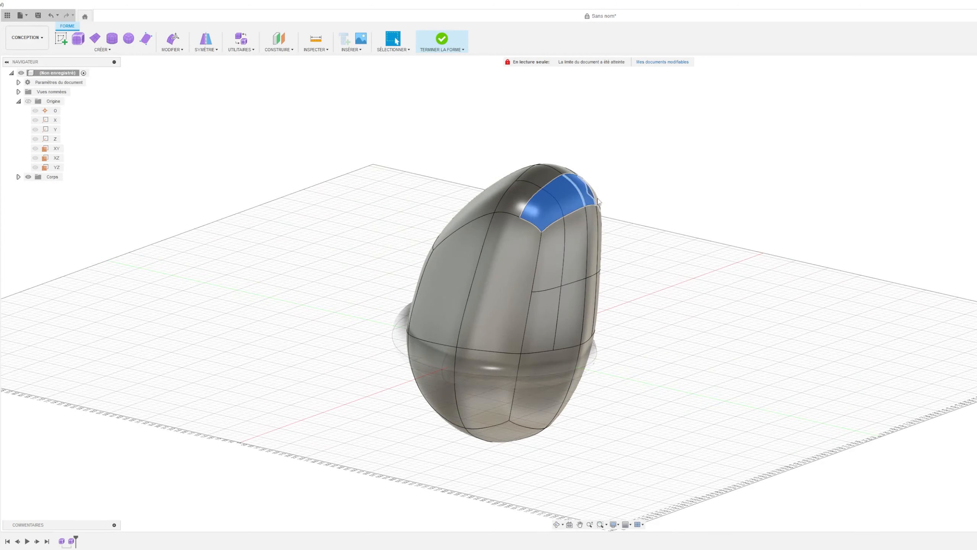
left_click(179, 51)
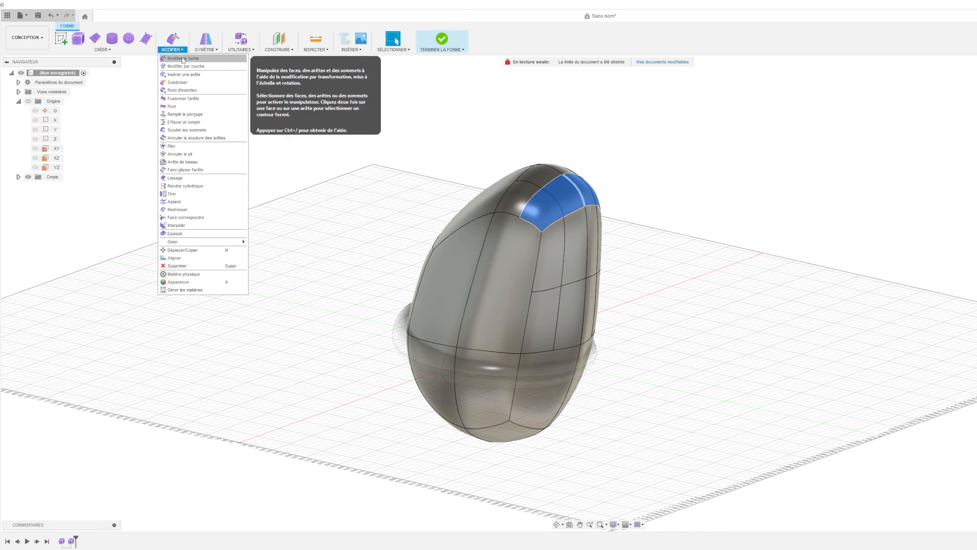
left_click(182, 58)
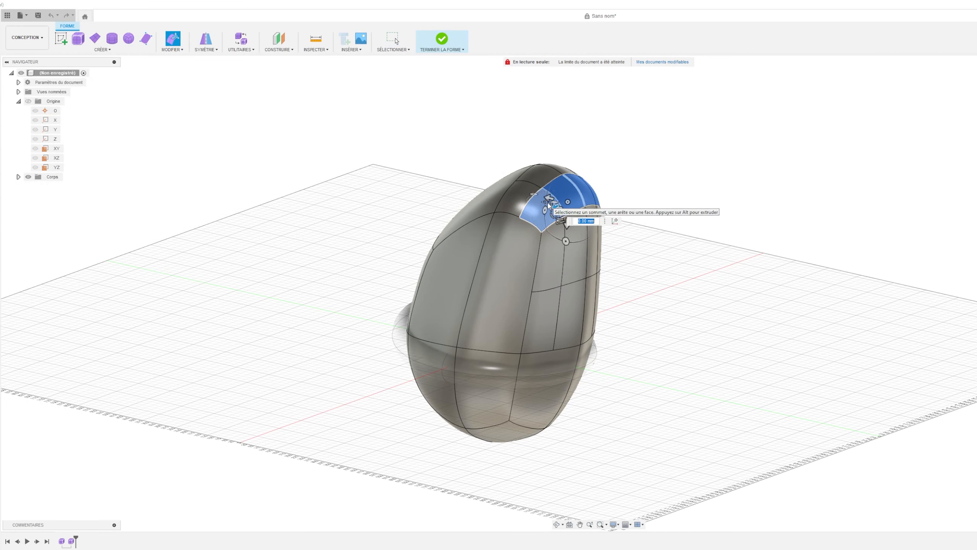
mouse_move(546, 208)
left_mouse_down()
mouse_move(579, 205)
mouse_move(561, 208)
left_mouse_up()
scroll(558, 206, "up", 3)
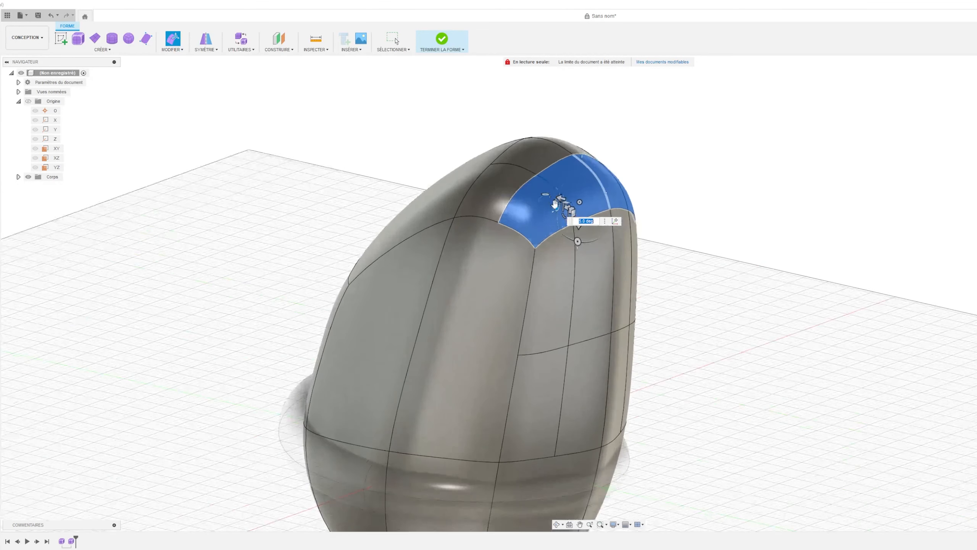
scroll(554, 204, "up", 2)
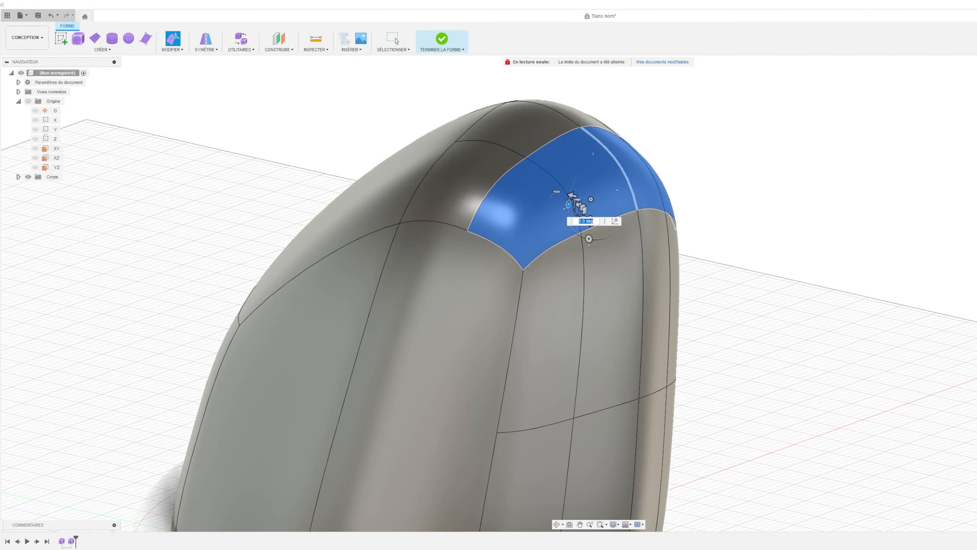
middle_click_drag(597, 290, 618, 227, "shift")
left_click_drag(582, 232, 674, 323)
middle_click_drag(674, 322, 921, 319, "shift")
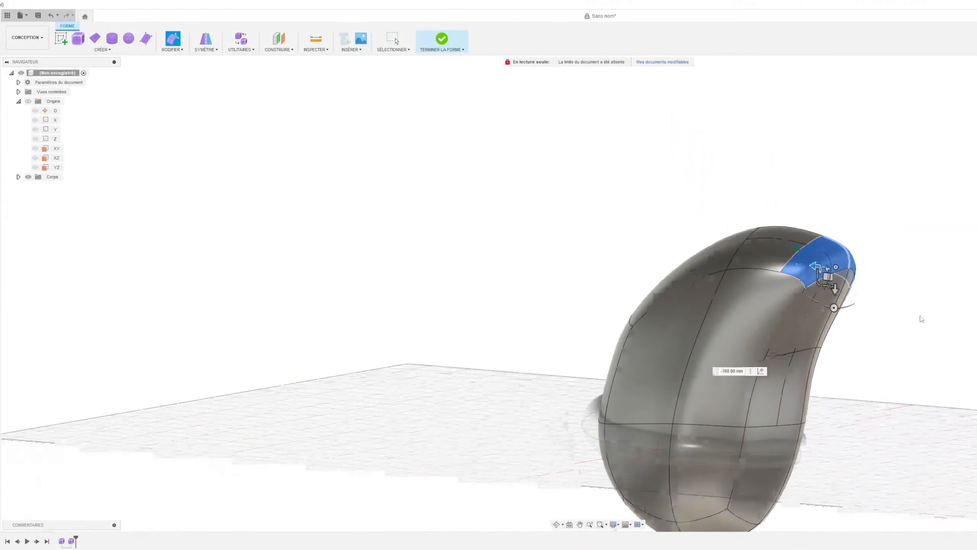
left_click_drag(815, 267, 864, 330)
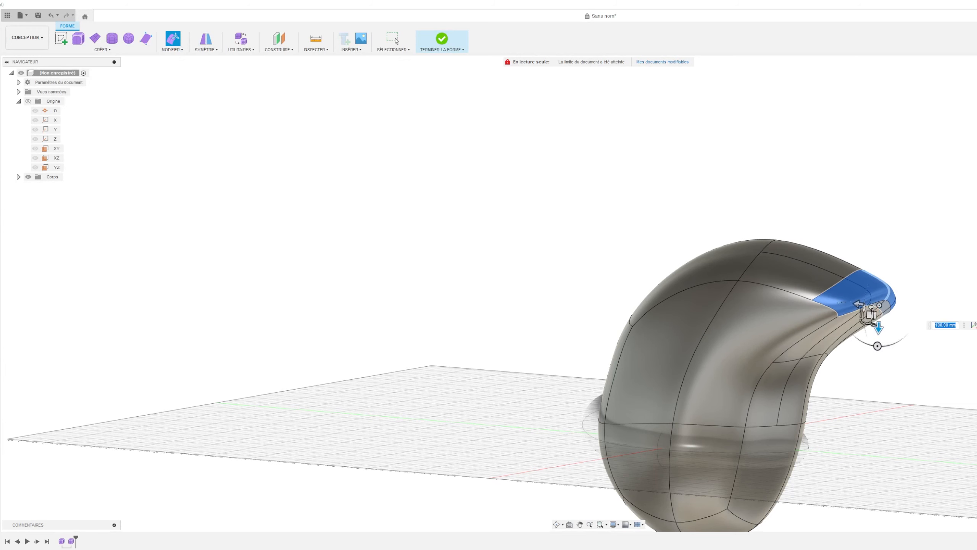
key("Return")
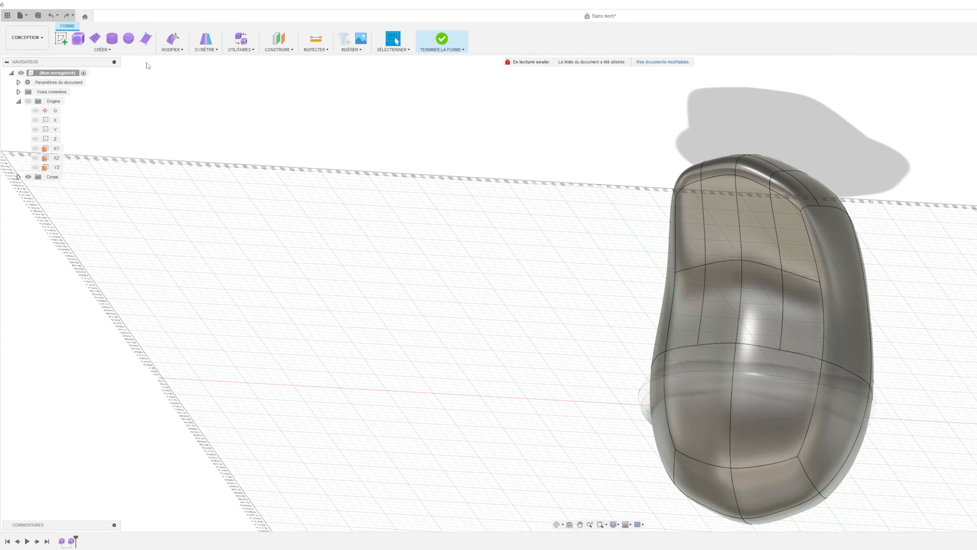
Step: Try to move the upper faces of the hook's central front strip by 30 mm with Edit Form
left_click(173, 38)
left_click(721, 223)
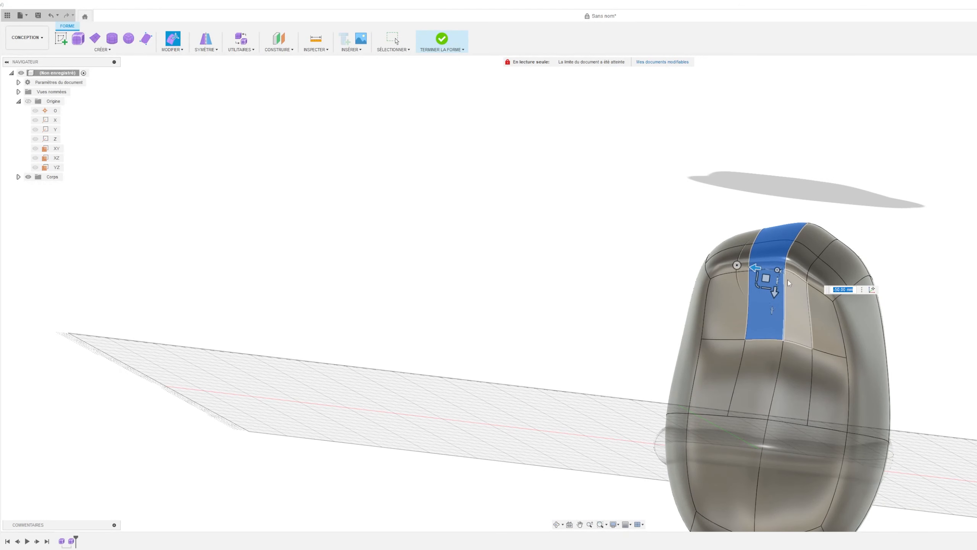
left_click(182, 50)
left_click(183, 57)
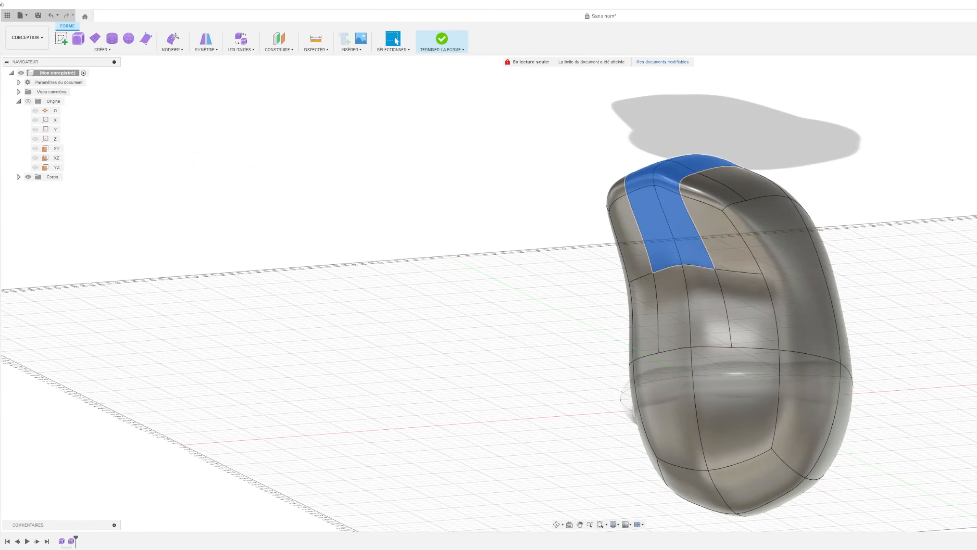
Step: Try to reshape the long central strip of front faces by moving it about 125 mm with Edit Form
left_click(710, 314)
left_click(683, 231)
left_click(657, 239)
left_click(672, 308, "shift")
left_click(641, 179, "shift")
left_click(178, 50)
left_click(183, 59)
left_click(637, 245)
left_click_drag(638, 245, 672, 265)
middle_click_drag(672, 265, 753, 256, "shift")
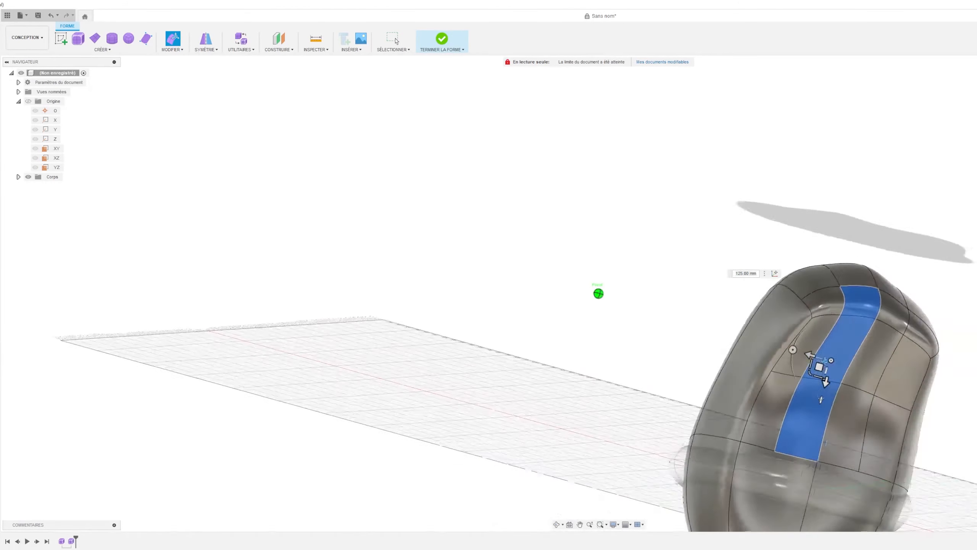
middle_click_drag(821, 400, 812, 443, "shift")
key("Return")
middle_click_drag(804, 227, 831, 277, "shift")
left_click(830, 277)
left_click(816, 335, "shift")
left_click(848, 197, "shift")
left_click(178, 50)
left_click(183, 59)
left_click_drag(804, 261, 828, 268)
mouse_move(821, 264)
middle_mouse_down("shift")
mouse_move(819, 184)
mouse_move(831, 277)
middle_mouse_up("shift")
key("Escape")
Step: Try to move the three-face strip along the front's middle seam by 75 mm with Edit Form
left_click(834, 304)
left_click(848, 237, "shift")
left_click(861, 172, "shift")
left_click(206, 49)
left_click(178, 50)
left_click(183, 58)
left_click_drag(827, 237, 850, 239)
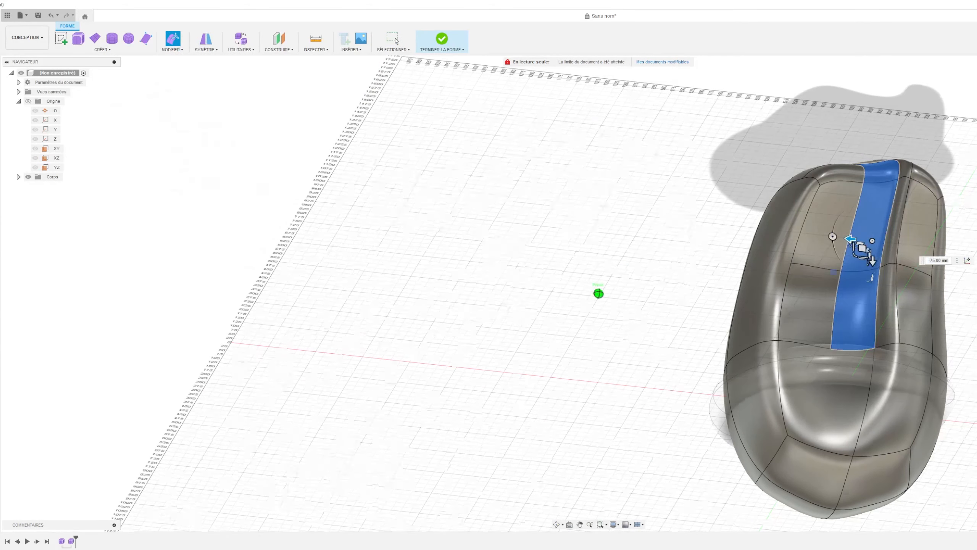
middle_click_drag(851, 239, 843, 162, "shift")
Step: Undo the recent Edit Form changes to the front strip
key("ctrl+z")
key("ctrl+z")
key("ctrl+z")
key("ctrl+z")
middle_click_drag(883, 286, 858, 216, "shift")
key("ctrl+z")
left_click(725, 203)
left_click(756, 208, "shift")
left_click(173, 50)
left_click(180, 58)
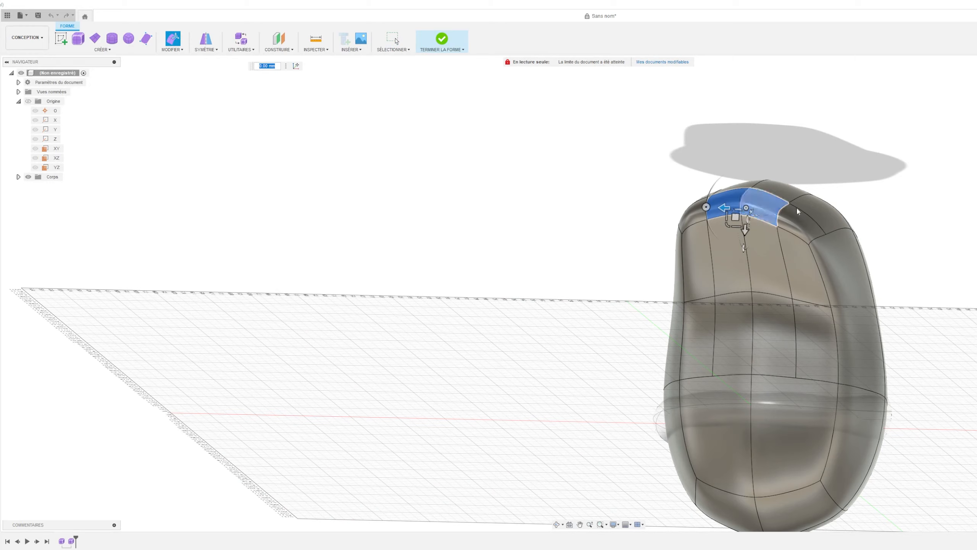
key("Escape")
Step: Adjust faces on both sides of the hooked top with Edit Form
middle_click_drag(796, 211, 688, 231, "shift")
left_click(637, 218)
left_click_drag(593, 197, 577, 196)
middle_click_drag(577, 196, 677, 246, "shift")
left_click_drag(806, 258, 787, 257)
left_click(777, 252)
Step: Subdivide the middle faces of the egg's back just above its equator
middle_click_drag(770, 346, 461, 301, "shift")
left_click(445, 304)
left_click(173, 50)
left_click(208, 88)
key("Return")
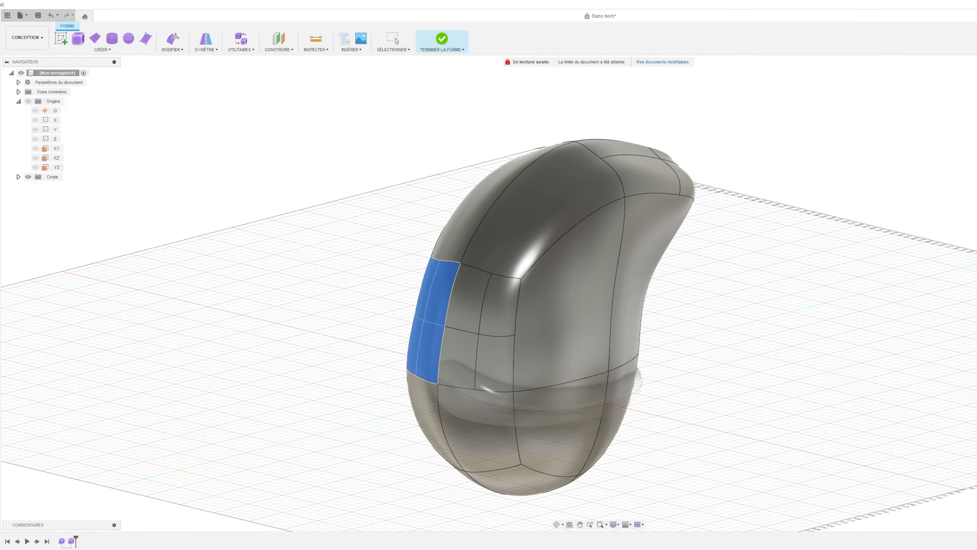
Step: Hollow the back with Edit Form by moving its upper band of subdivided faces about 25 mm inward
left_click(443, 297)
double_click(467, 305, "shift")
left_click(174, 50)
left_click(192, 59)
left_click_drag(451, 305, 474, 304)
middle_click_drag(476, 304, 481, 254, "shift")
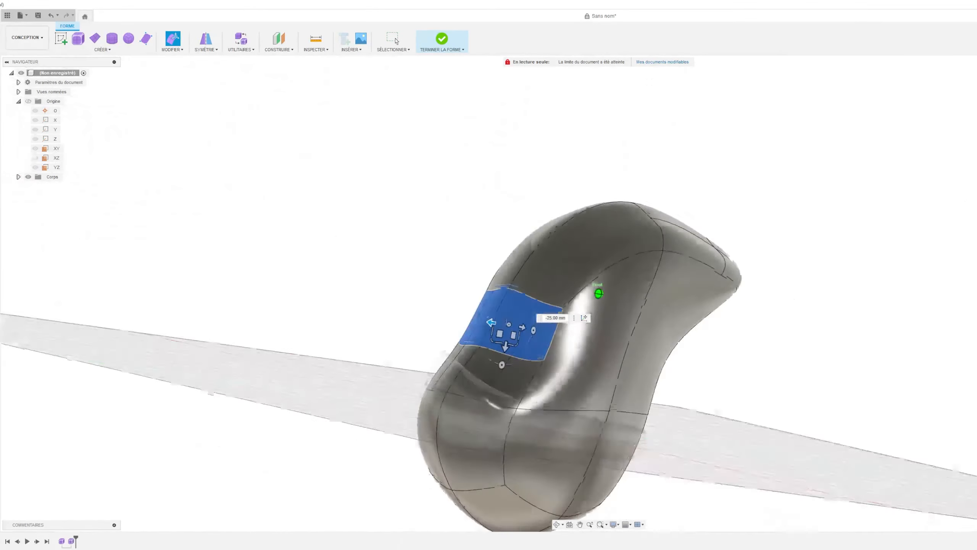
key("Escape")
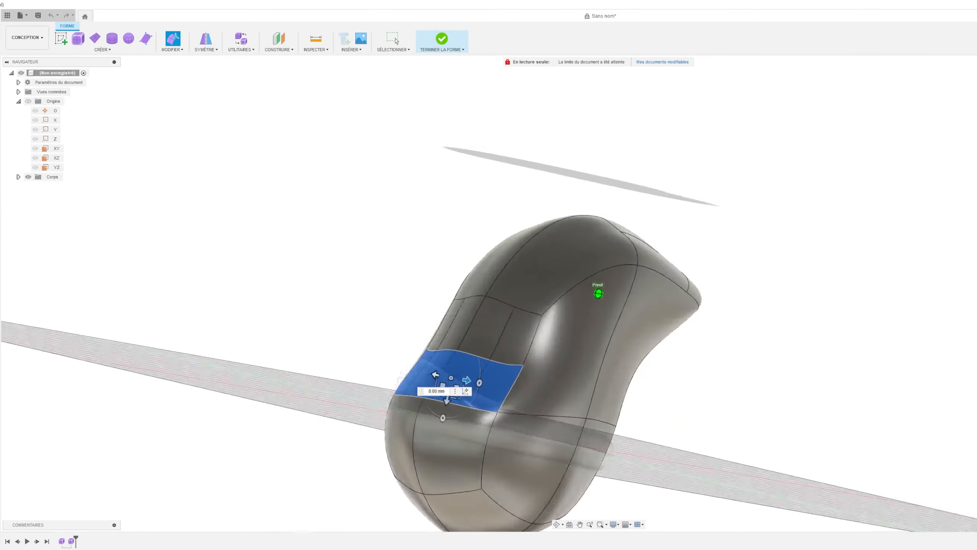
middle_click_drag(500, 346, 616, 308, "shift")
key("Escape")
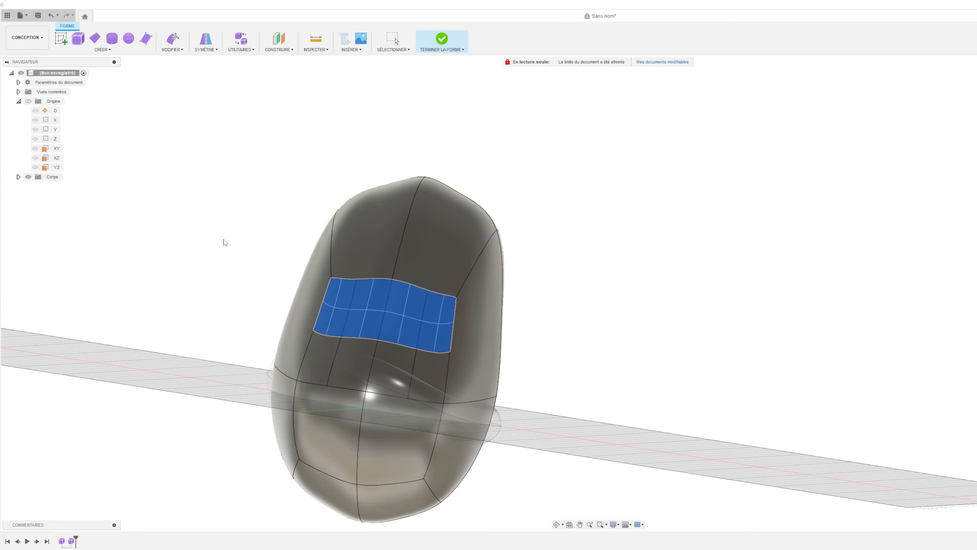
Step: Subdivide the upper band of back faces into a finer grid
left_click(224, 240)
left_click(172, 49)
left_click(198, 82)
left_click(320, 294)
left_click(320, 306)
left_click(321, 309)
left_click(321, 294)
left_click(320, 325)
Step: Push the lower rows of small faces across the back inward with Edit Form to form a horizontal groove
scroll(320, 325, "up", 4)
left_click(315, 325)
left_click(326, 324, "ctrl")
left_click(340, 324, "ctrl")
left_click(355, 324, "ctrl")
left_click(379, 324, "ctrl")
left_click(411, 325, "ctrl")
left_click(443, 330, "ctrl")
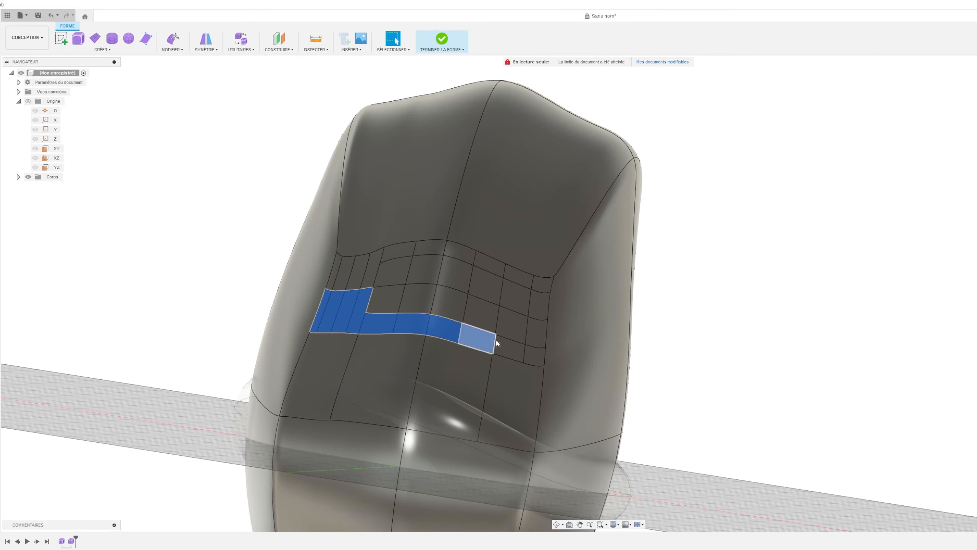
left_click(448, 306, "ctrl")
left_click(418, 301, "ctrl")
left_click(387, 301, "ctrl")
left_click(173, 50)
left_click(190, 59)
middle_click_drag(598, 291, 488, 297, "shift")
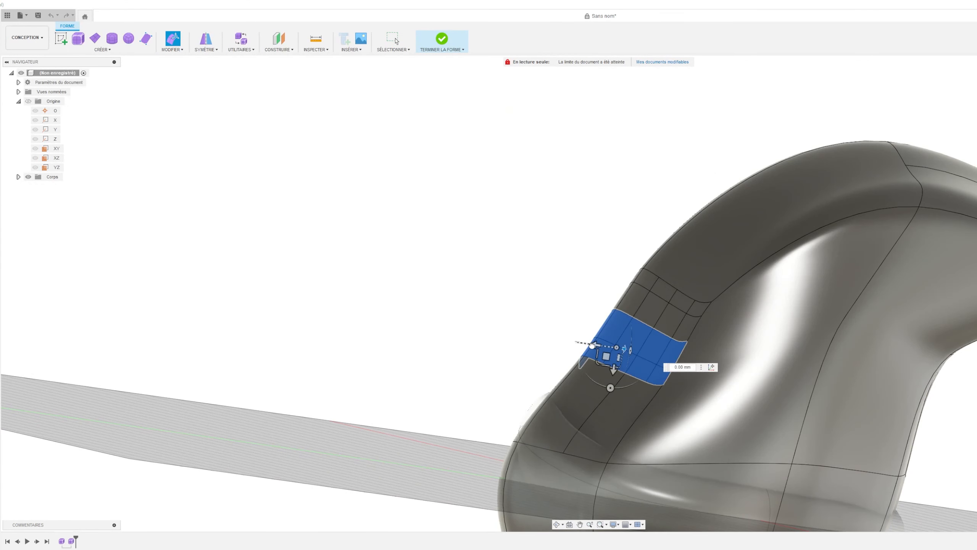
left_click_drag(589, 348, 634, 355)
key("Return")
Step: Adjust the row of small faces along the back groove's upper edge with Edit Form
scroll(957, 327, "down", 2)
middle_click_drag(808, 347, 791, 403, "shift")
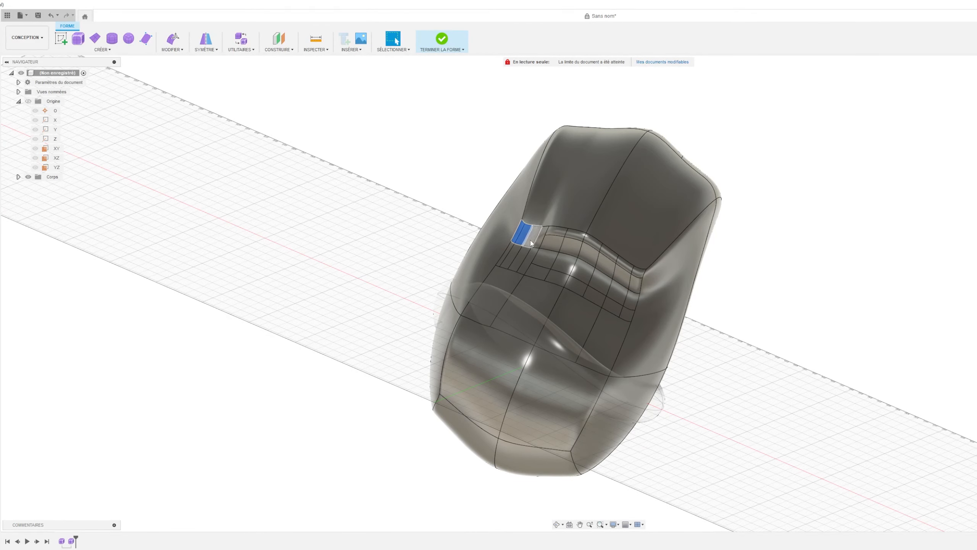
left_click(606, 264, "ctrl")
left_click(173, 50)
left_click(190, 59)
left_click_drag(564, 257, 560, 265)
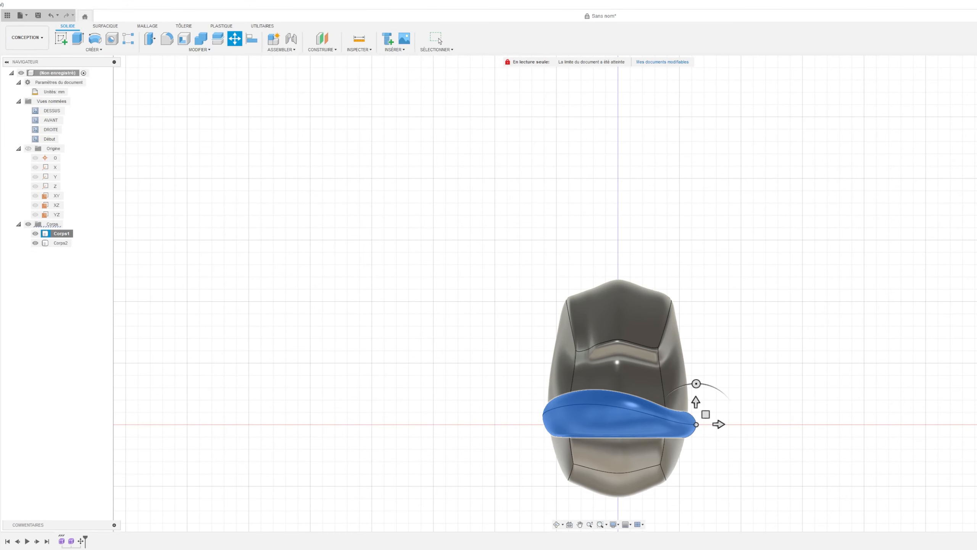
Step: Rotate the ring body about its vertical axis with Move/Copy until its raised part is centred in front of the egg body
middle_click_drag(599, 293, 573, 354, "shift")
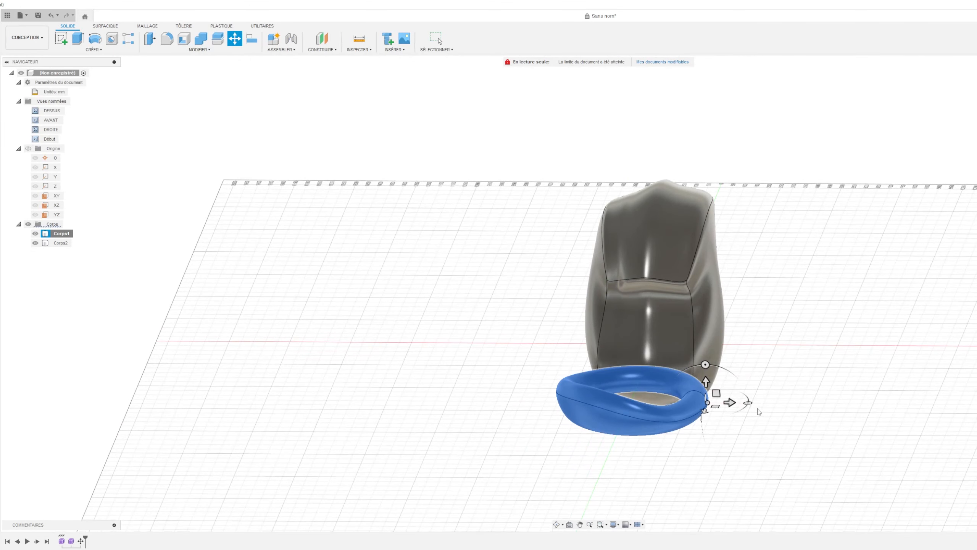
mouse_move(748, 403)
left_mouse_down()
mouse_move(777, 385)
mouse_move(759, 393)
left_mouse_up()
left_click(976, 88)
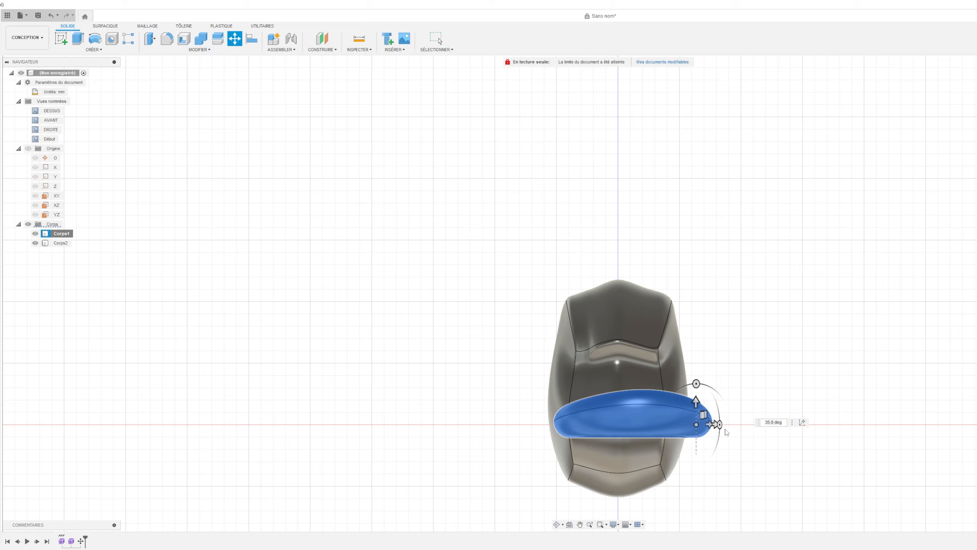
middle_click_drag(598, 291, 604, 338, "shift")
left_click(738, 314)
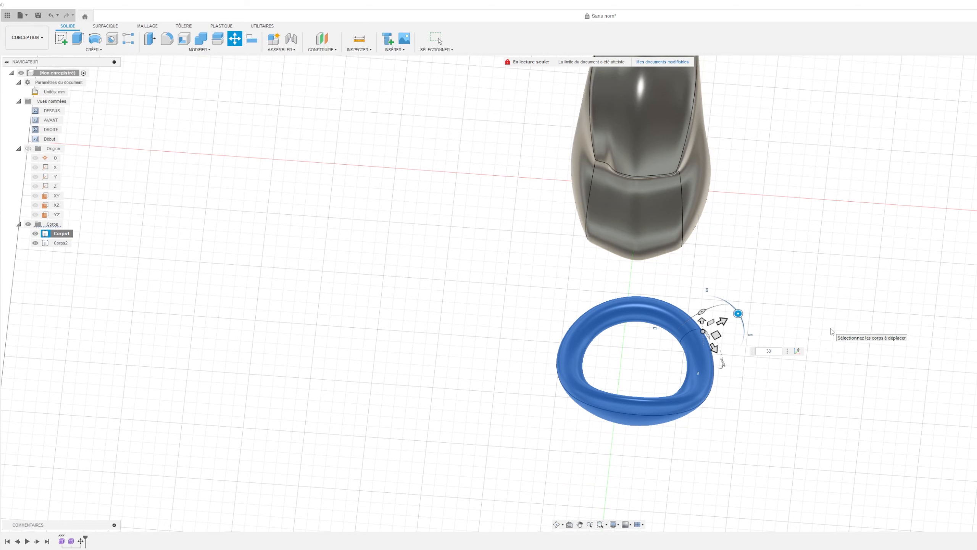
key("Return")
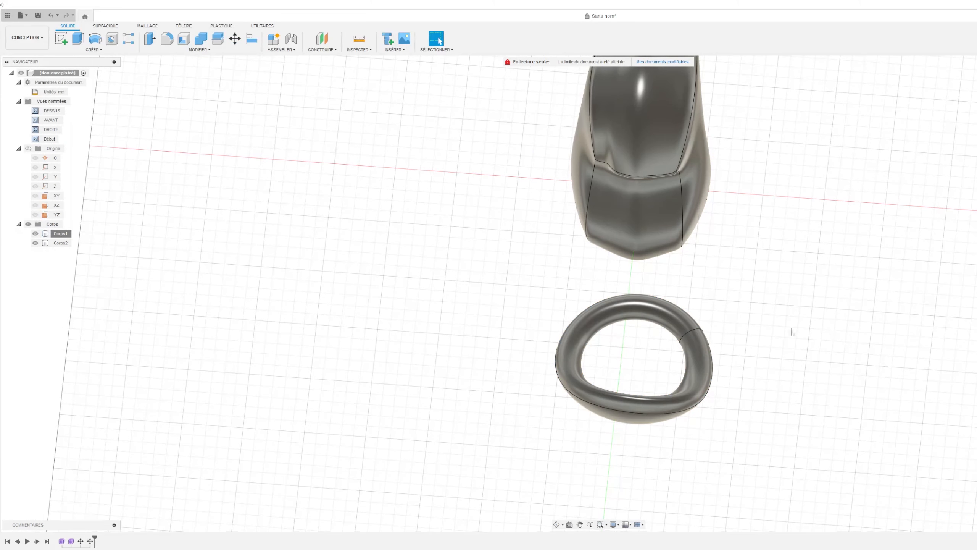
Step: Move the ring body with Move/Copy so that it encircles the lower part of the egg body
middle_click_drag(599, 293, 598, 231, "shift")
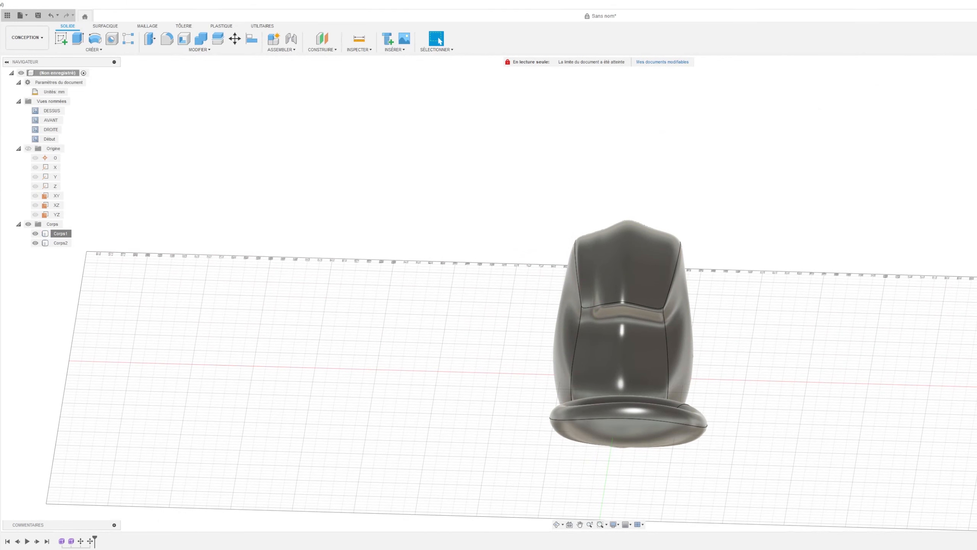
middle_click_drag(598, 293, 502, 282, "shift")
right_click(67, 242)
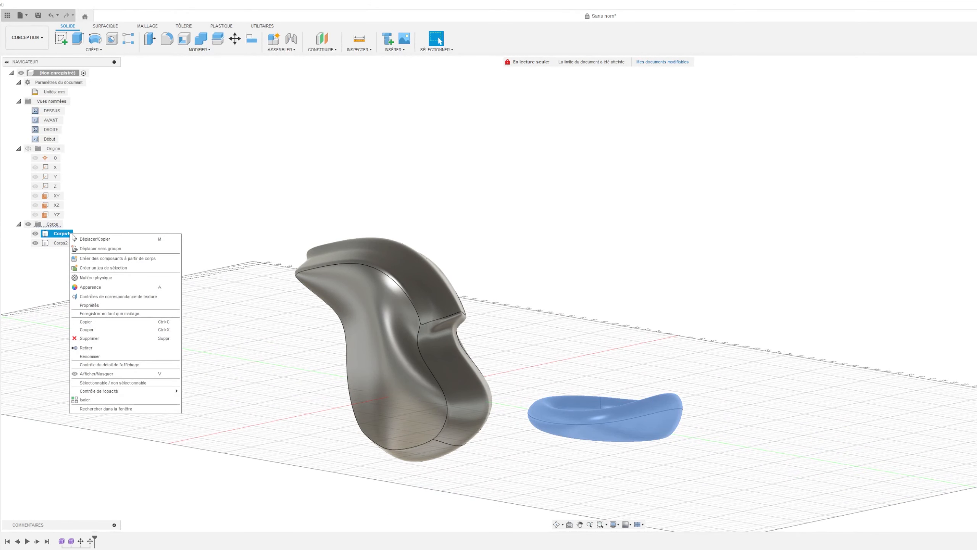
left_click(76, 239)
left_click_drag(517, 369, 357, 344)
middle_click_drag(356, 344, 443, 358, "shift")
left_click_drag(463, 221, 454, 225)
middle_click_drag(453, 225, 535, 293, "shift")
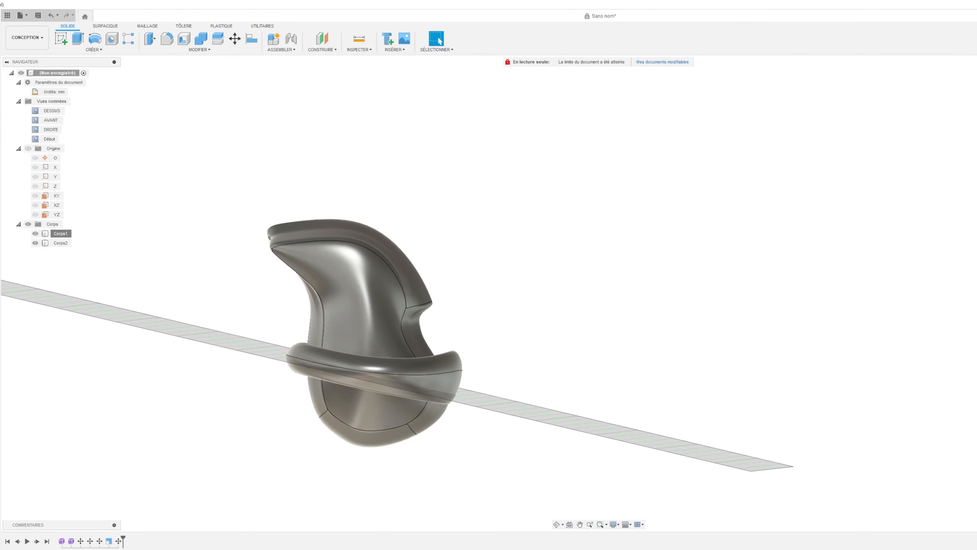
Step: Create a construction plane offset 48 mm from the XY plane, cutting through the underside of the ring
middle_click_drag(598, 293, 647, 369, "shift")
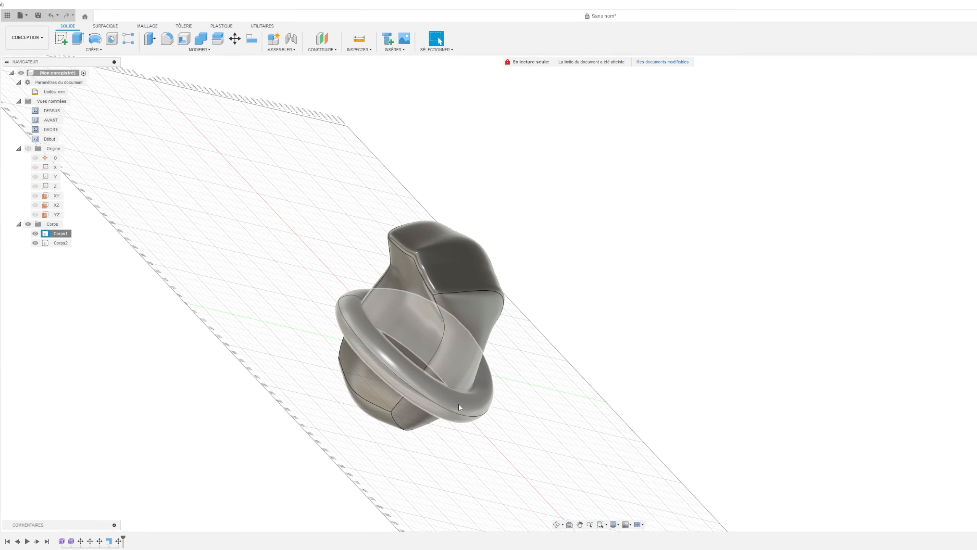
mouse_move(459, 407)
middle_mouse_down("shift")
mouse_move(508, 381)
mouse_move(477, 384)
mouse_move(430, 358)
mouse_move(419, 316)
mouse_move(396, 389)
mouse_move(462, 385)
mouse_move(519, 358)
mouse_move(550, 301)
mouse_move(497, 339)
mouse_move(461, 381)
mouse_move(442, 366)
mouse_move(451, 446)
mouse_move(434, 342)
mouse_move(411, 308)
middle_mouse_up("shift")
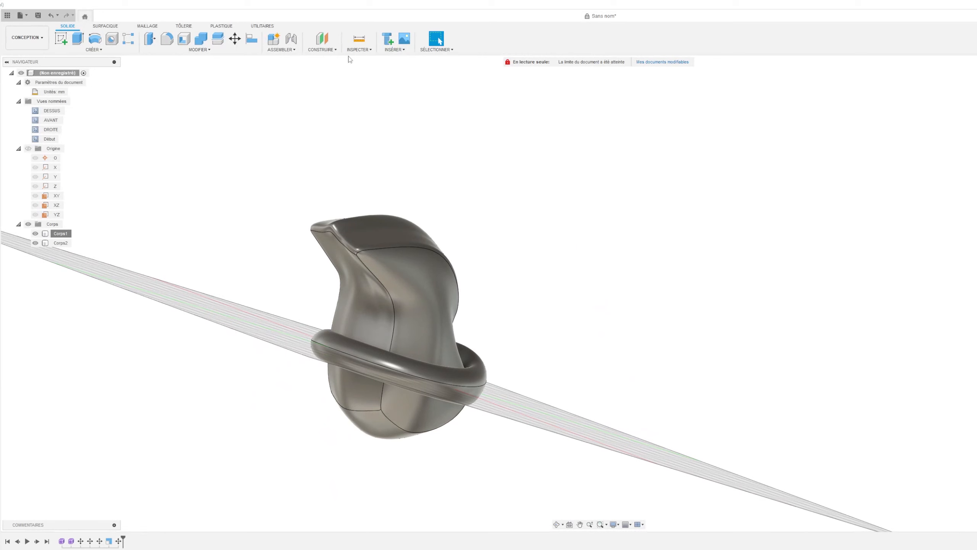
left_click(323, 50)
left_click(348, 65)
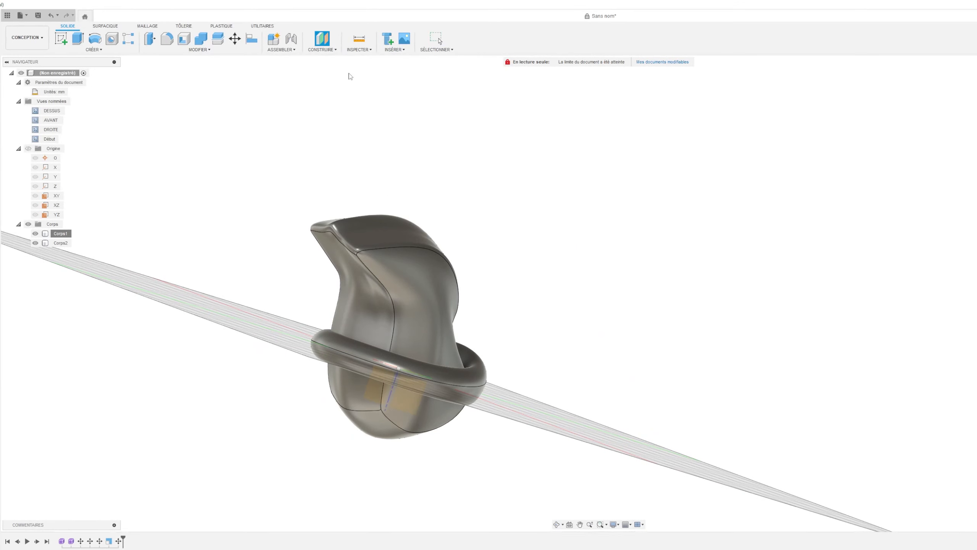
left_click(397, 372)
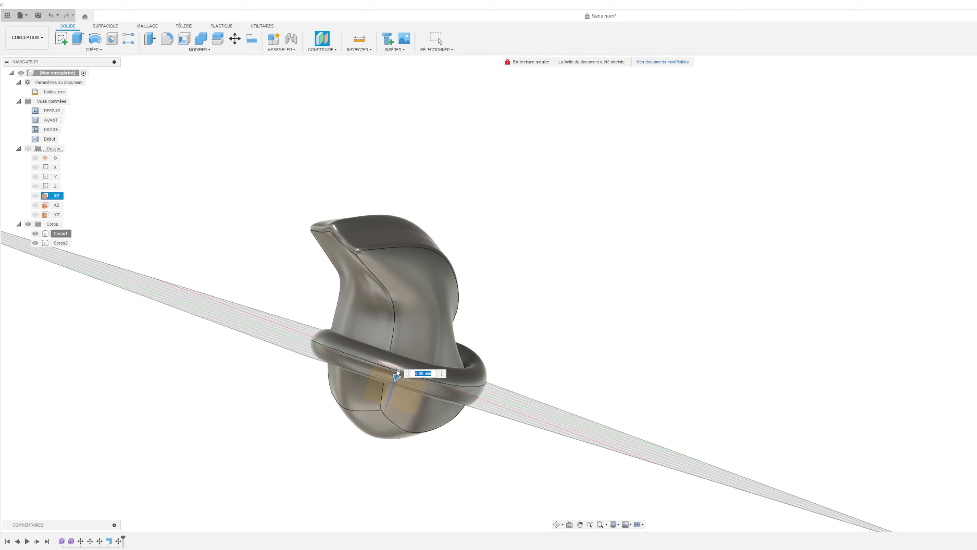
scroll(595, 402, "up", 5)
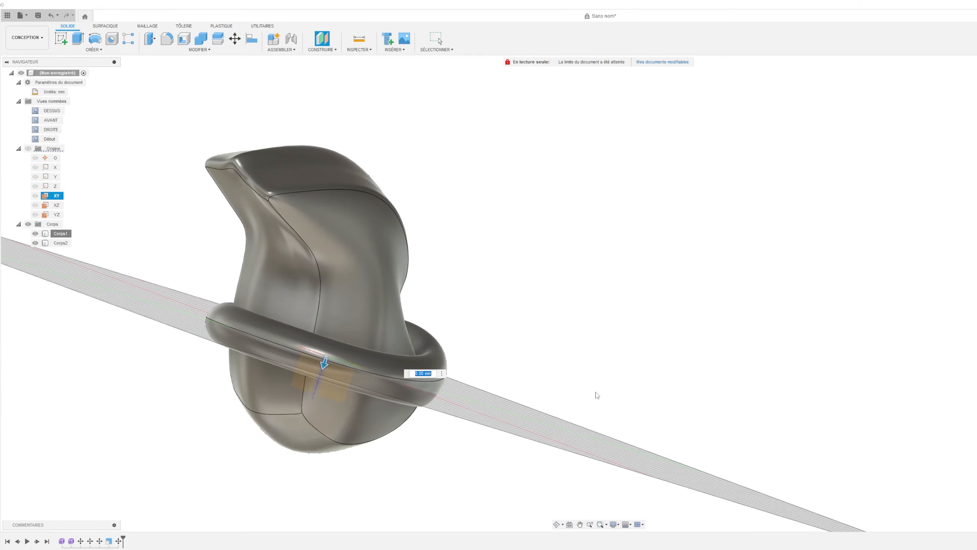
left_click(580, 524)
left_click_drag(600, 393, 657, 365)
middle_click_drag(598, 293, 919, 159, "shift")
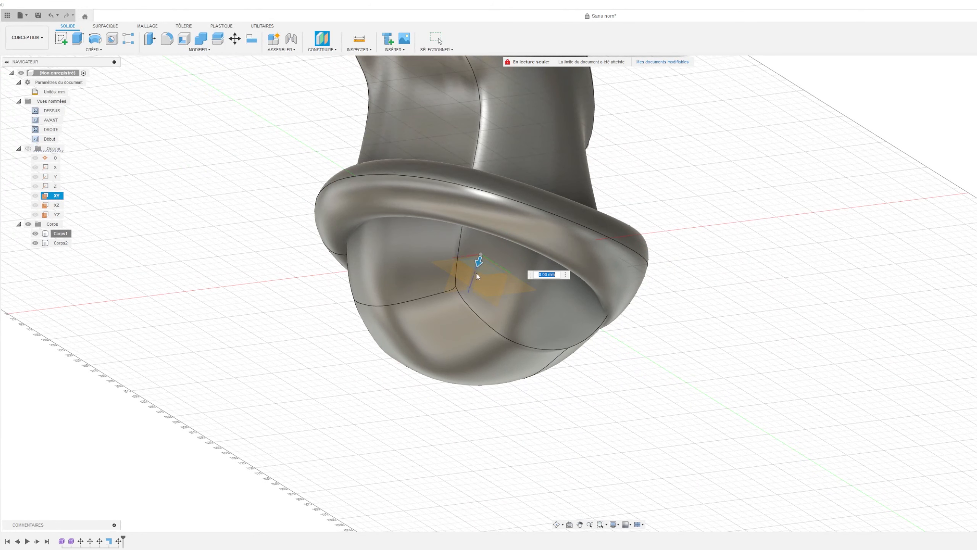
left_click_drag(478, 266, 477, 283)
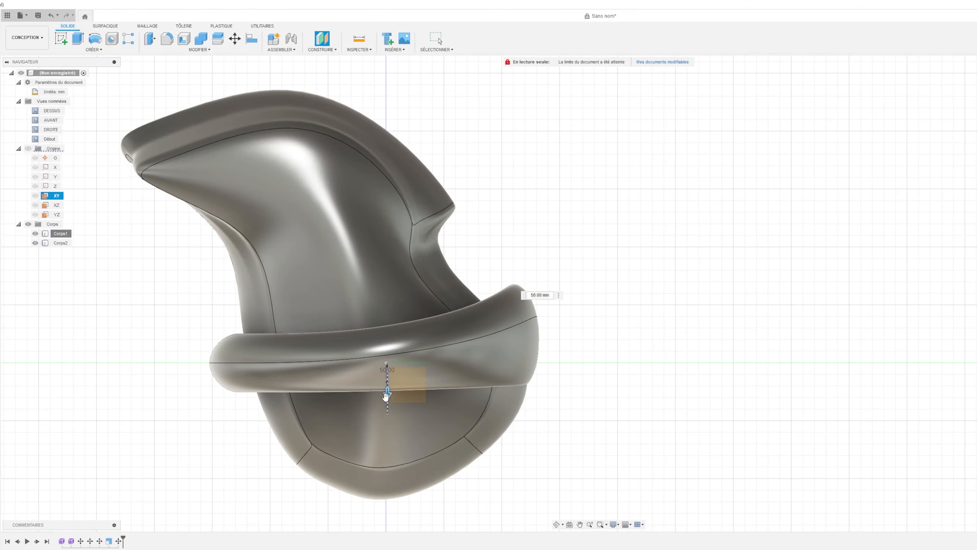
left_click_drag(386, 398, 399, 396)
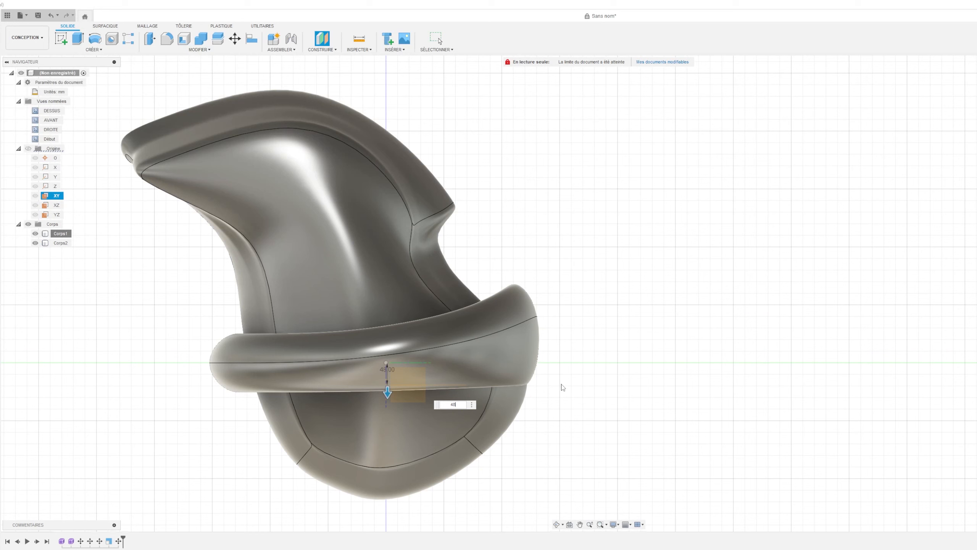
key("Return")
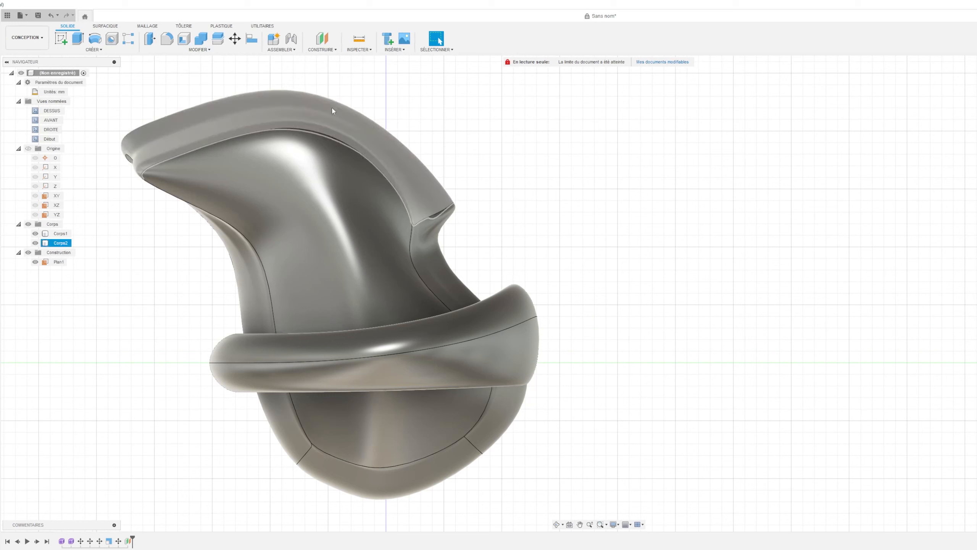
Step: Split both the ring body and the egg body with the offset construction plane
left_click(217, 39)
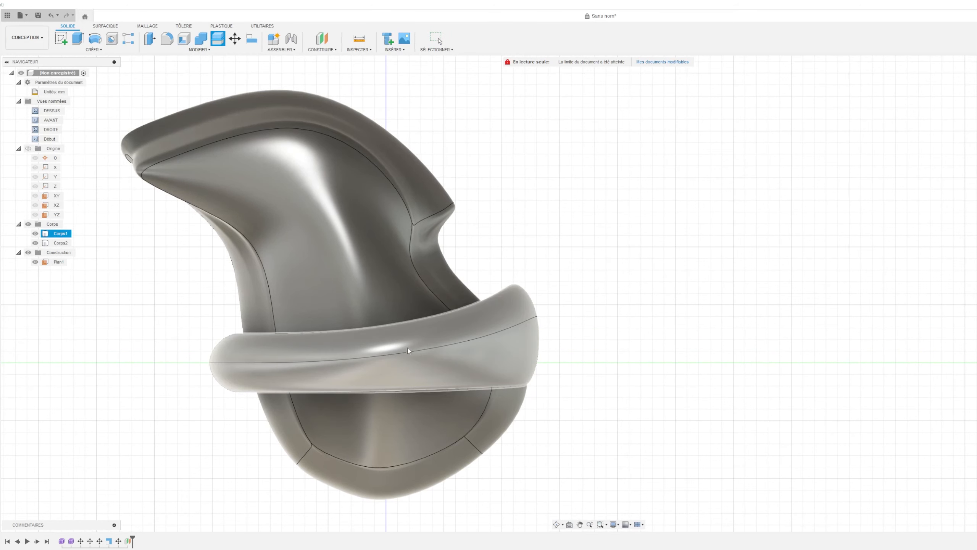
left_click(407, 355)
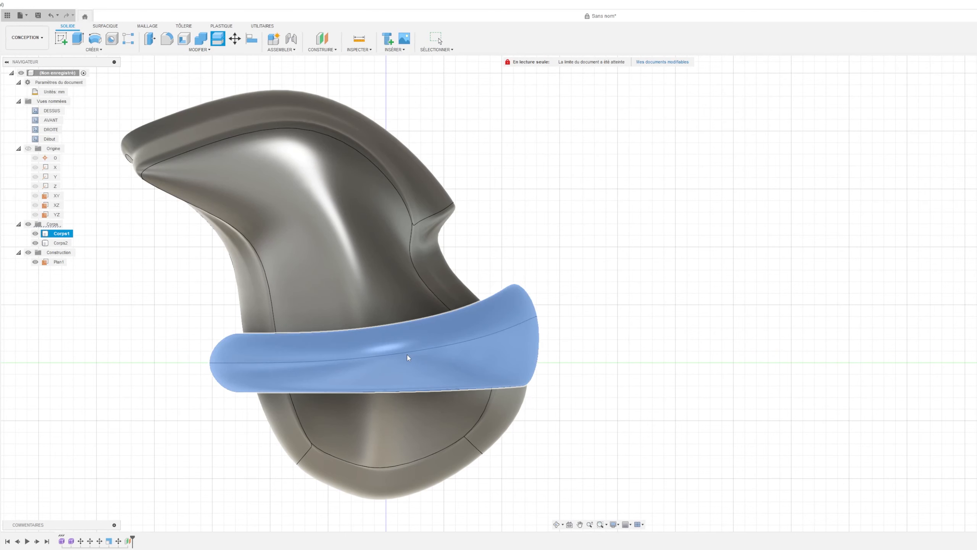
left_click(397, 289)
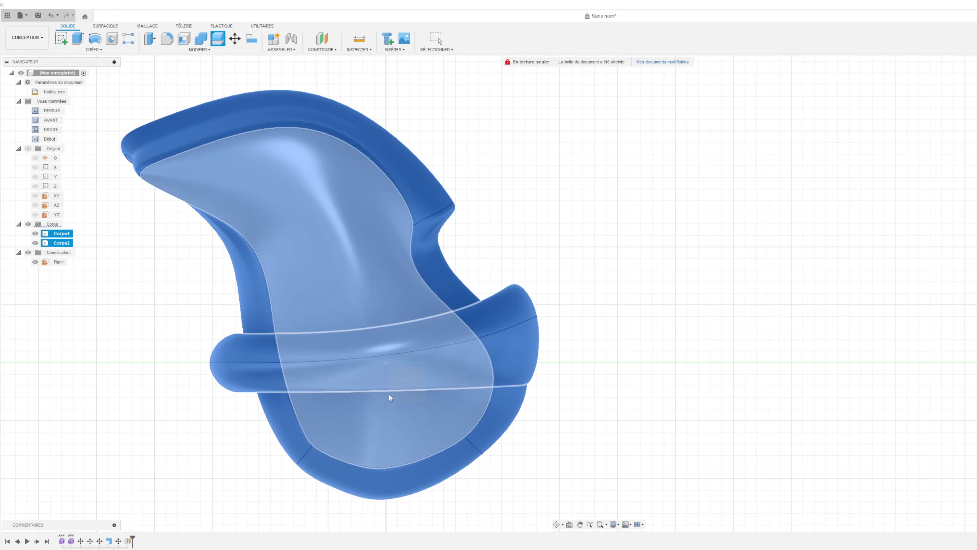
middle_click_drag(599, 293, 597, 292, "shift")
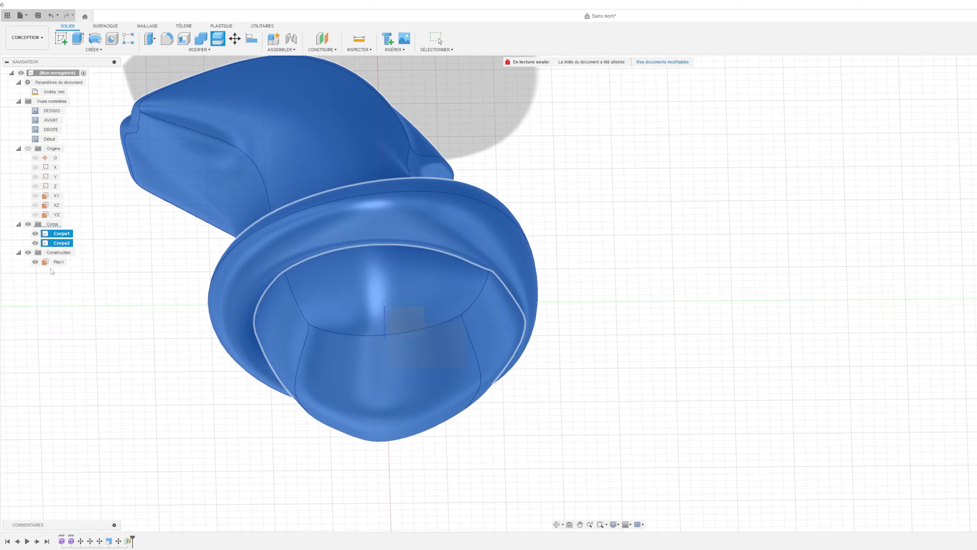
left_click(28, 224)
left_click(59, 262, "ctrl")
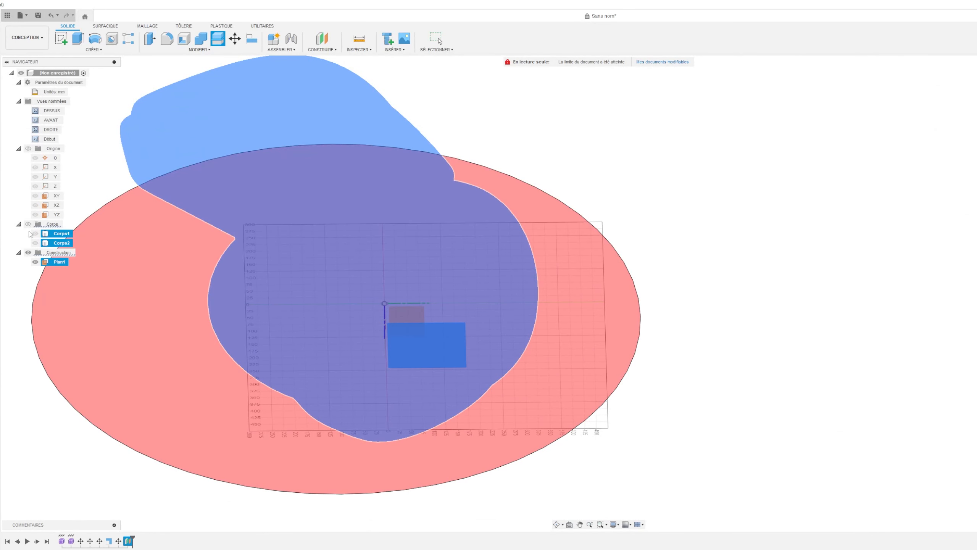
left_click(29, 224)
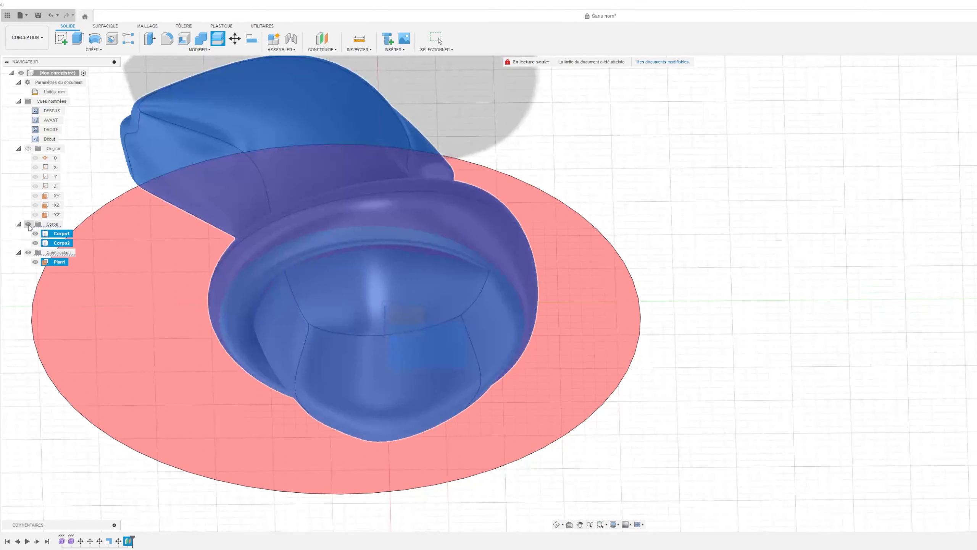
middle_click_drag(599, 293, 598, 235, "shift")
middle_click_drag(598, 294, 598, 300, "shift")
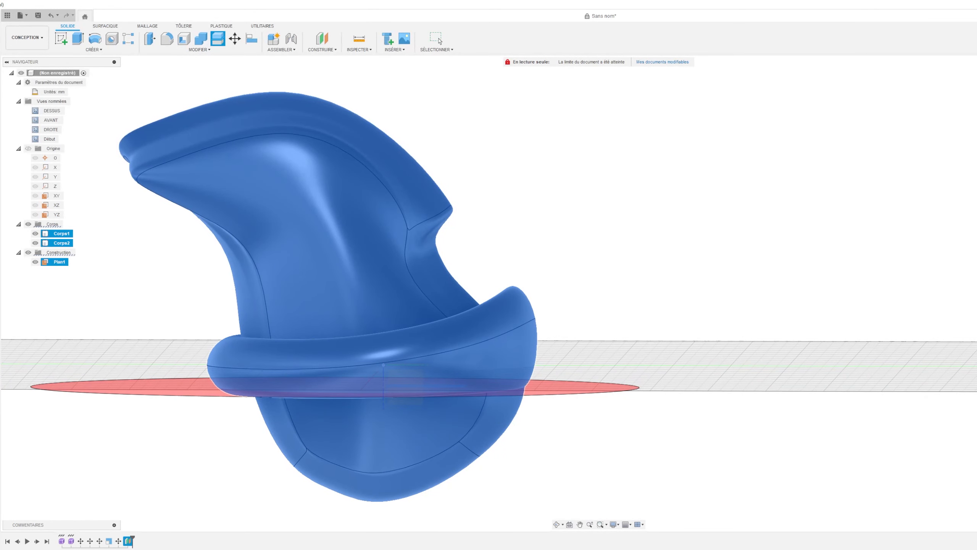
key("Return")
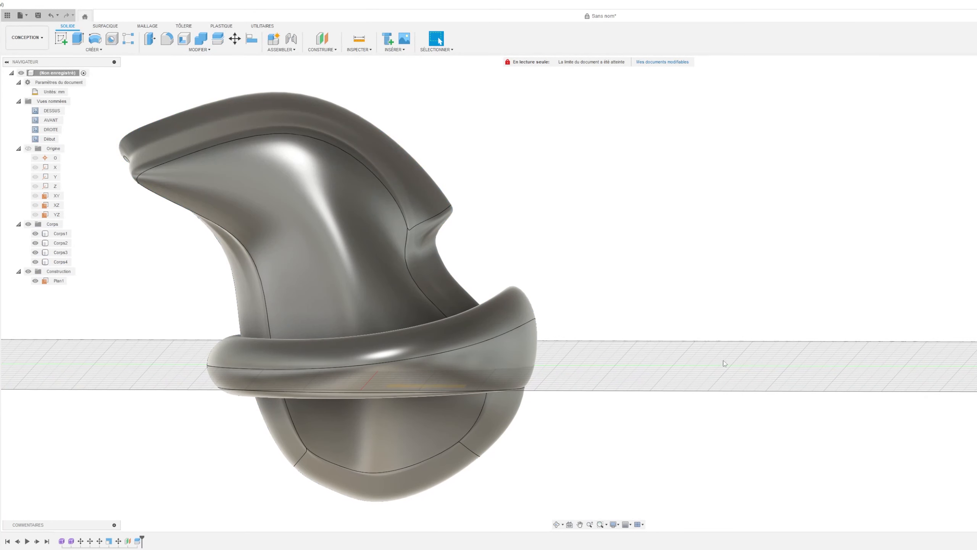
Step: Remove the two split-off bodies below the construction plane, first the egg's rounded lower end and then the thin ring slice
left_click(373, 459)
left_click(62, 265)
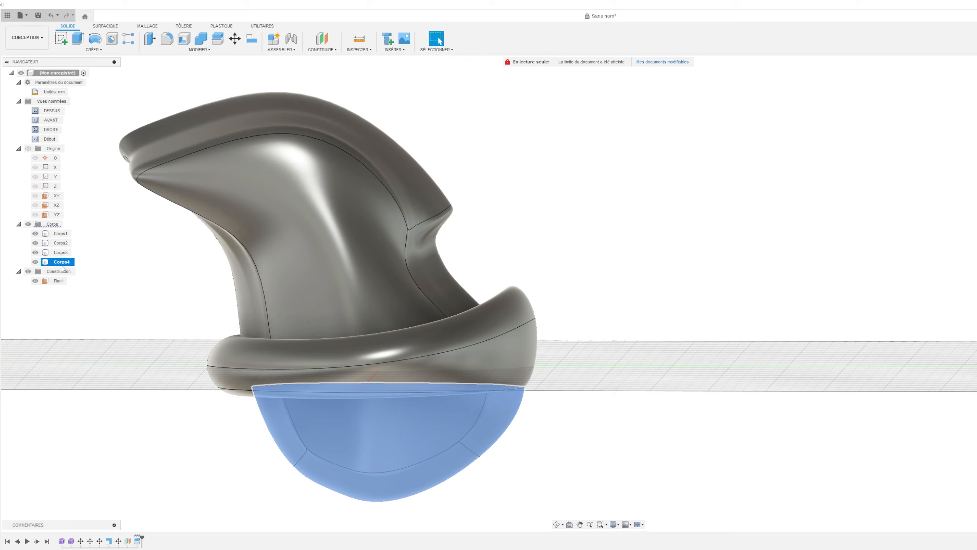
right_click(63, 267)
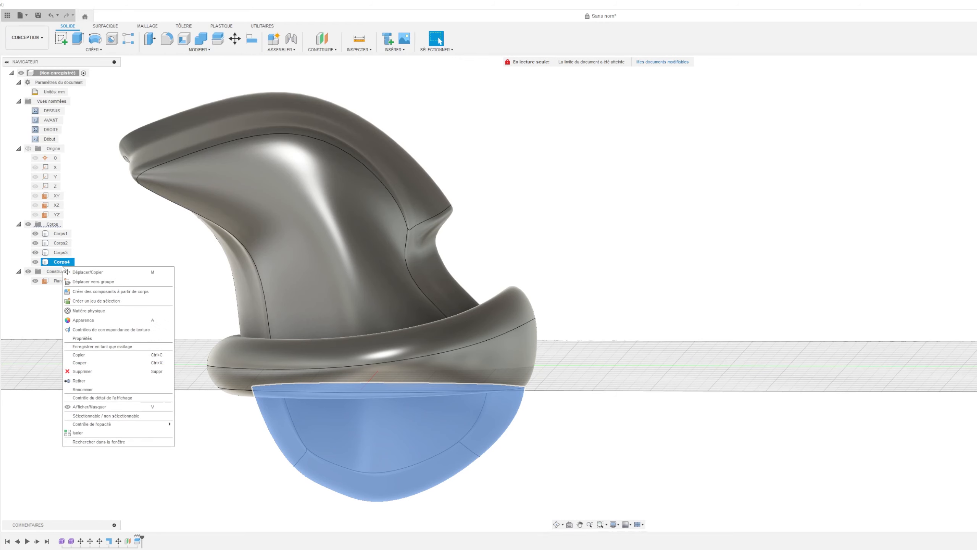
left_click(68, 380)
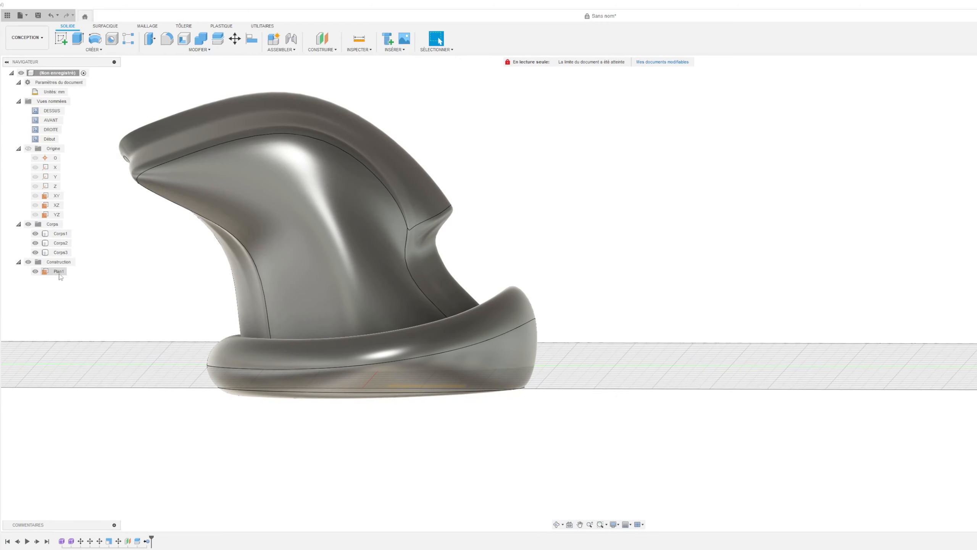
right_click(68, 254)
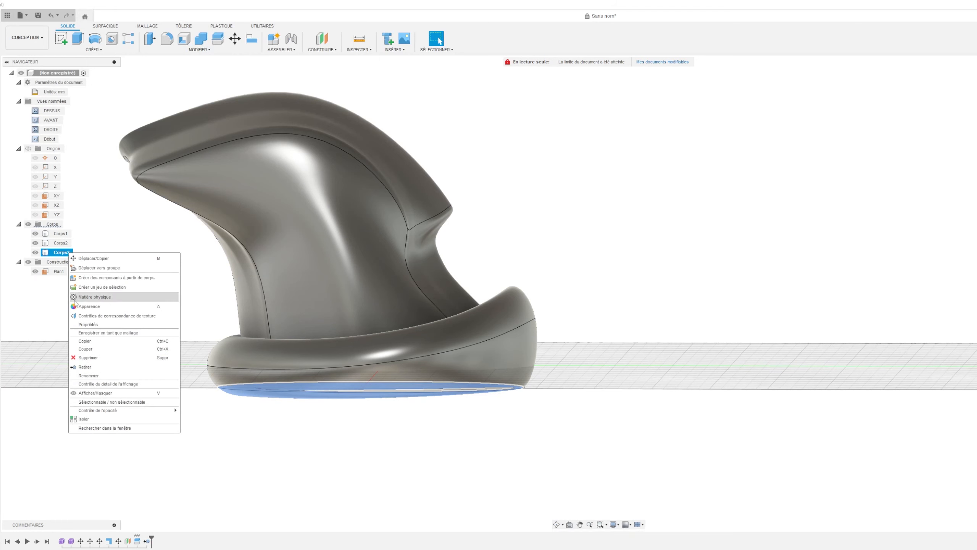
left_click(85, 367)
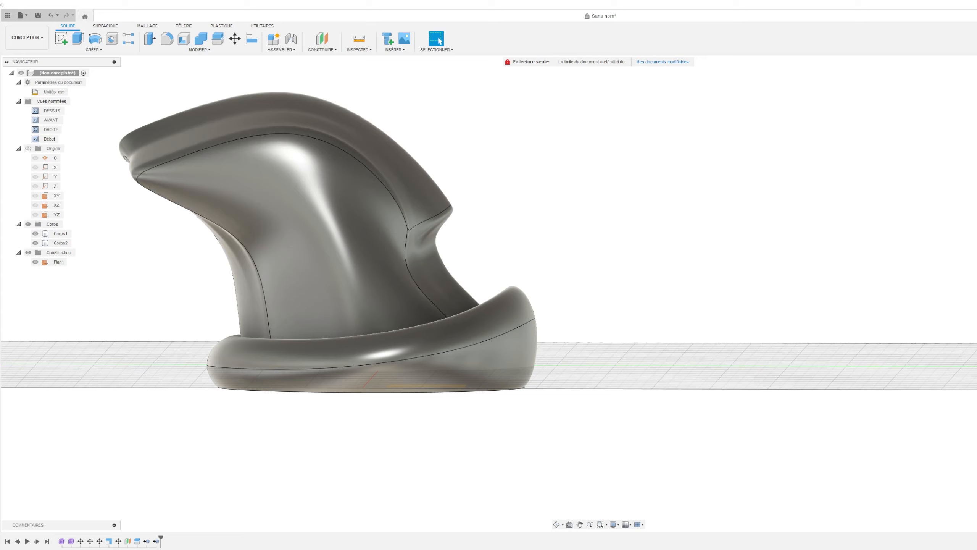
Step: Sketch a circle centred on the origin on the flat underside of the egg body, roughly around its outline, and finish the sketch
mouse_move(598, 293)
middle_mouse_down("shift")
mouse_move(592, 227)
mouse_move(573, 196)
mouse_move(535, 200)
mouse_move(396, 266)
mouse_move(300, 338)
middle_mouse_up("shift")
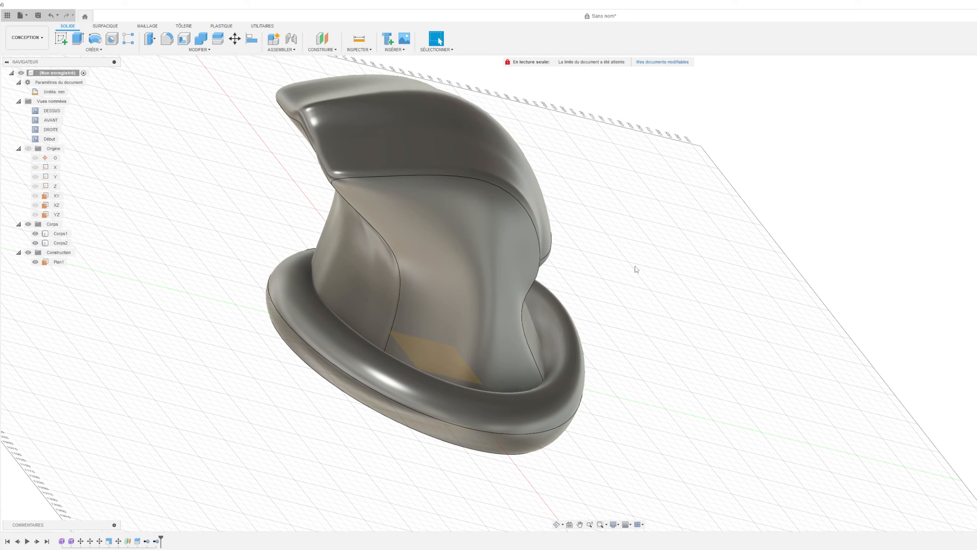
middle_click_drag(637, 269, 765, 330, "shift")
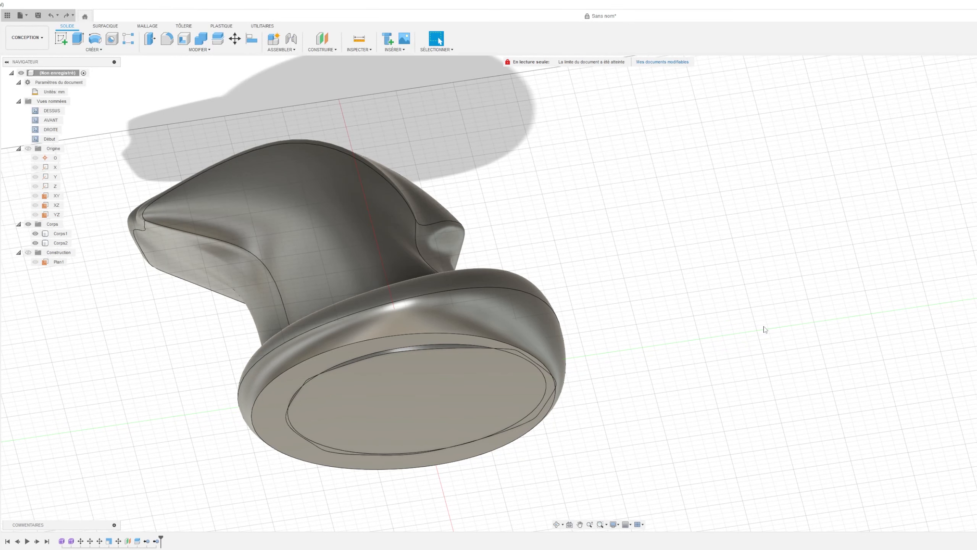
left_click(409, 395)
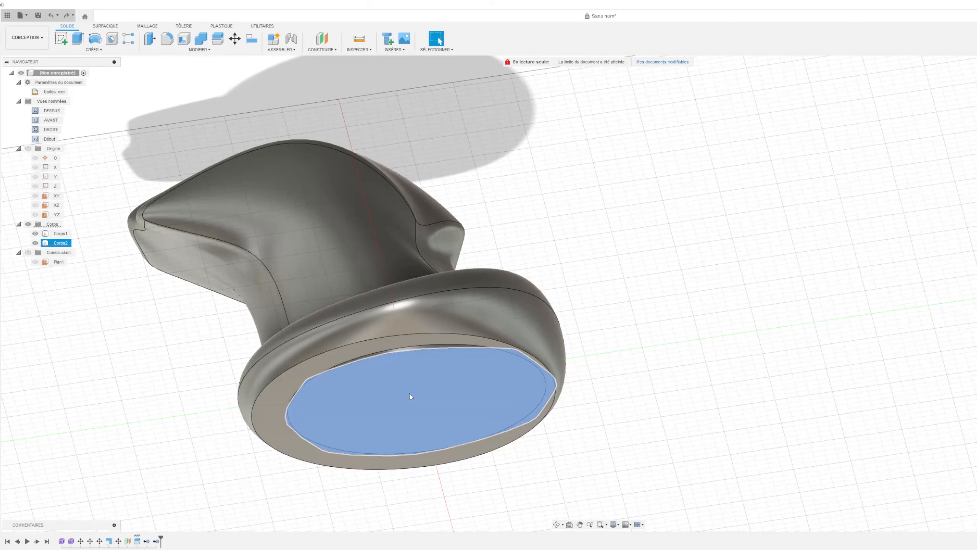
right_click(409, 394)
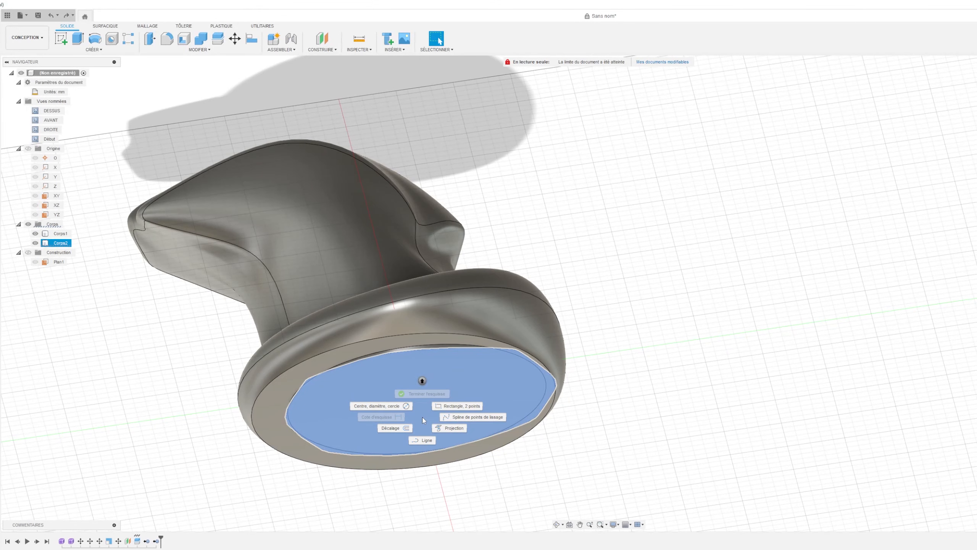
left_click(422, 418)
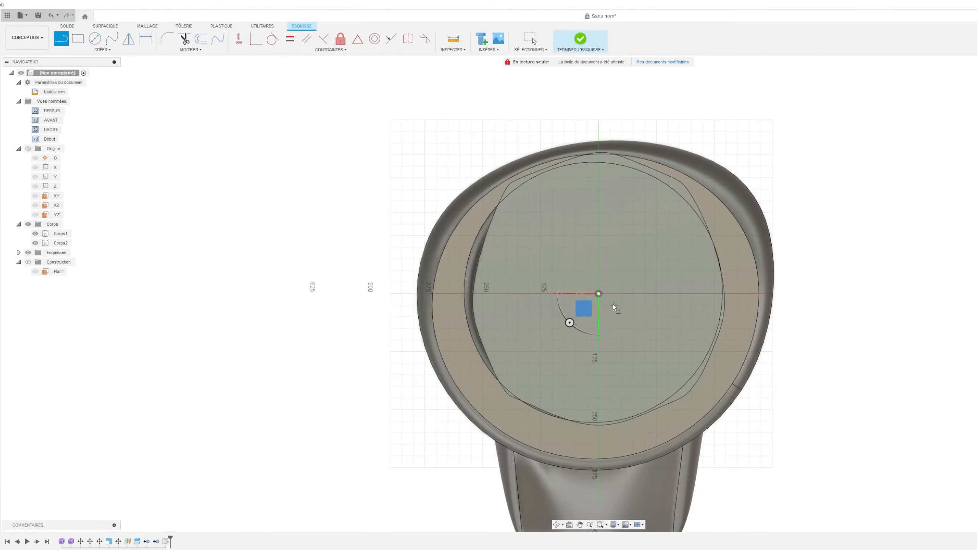
left_click(599, 294)
left_click(94, 39)
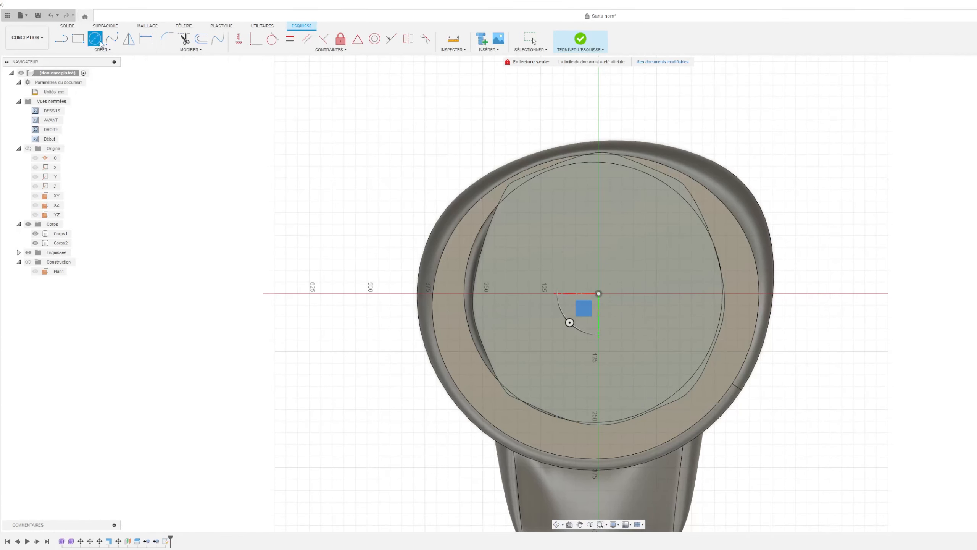
left_click(599, 293)
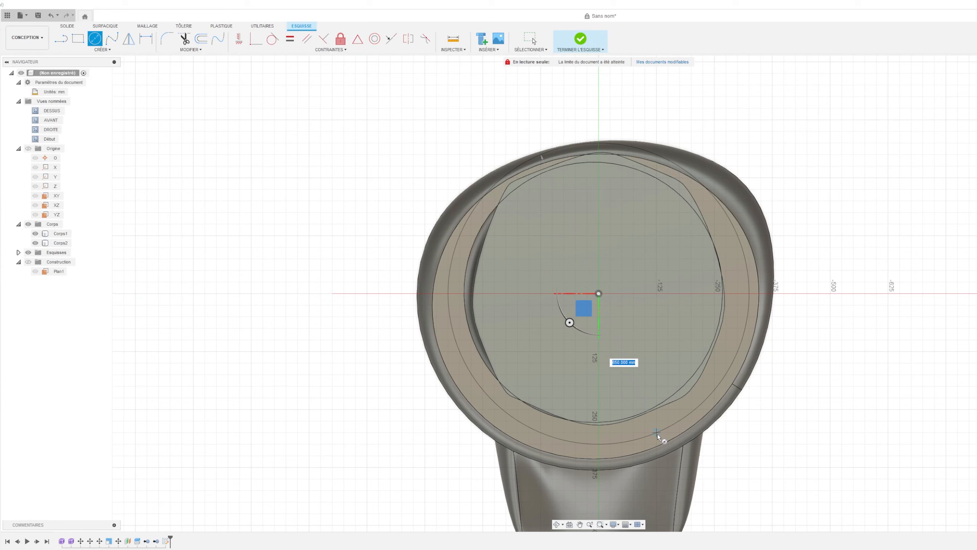
left_click(649, 417)
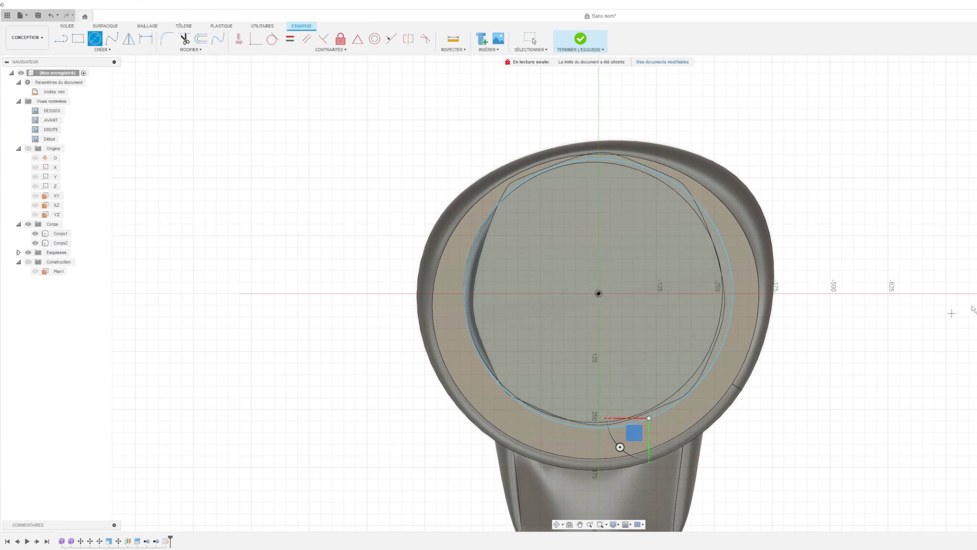
left_click(581, 39)
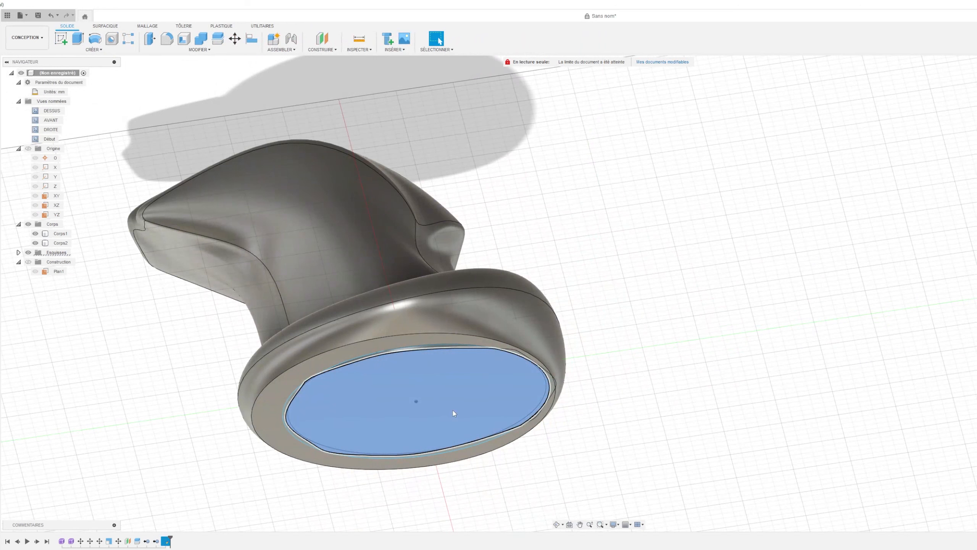
Step: Extrude the sketched circle by -45 mm as a cut into the underside of the egg body
key("e")
left_click_drag(421, 391, 412, 350)
middle_click_drag(598, 293, 599, 250, "shift")
left_click_drag(431, 365, 435, 416)
type("-45")
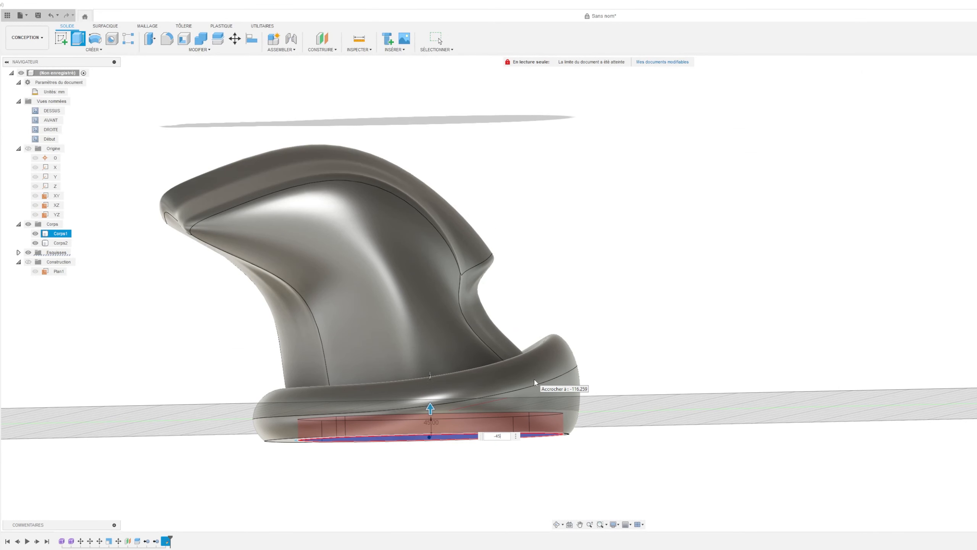
key("Return")
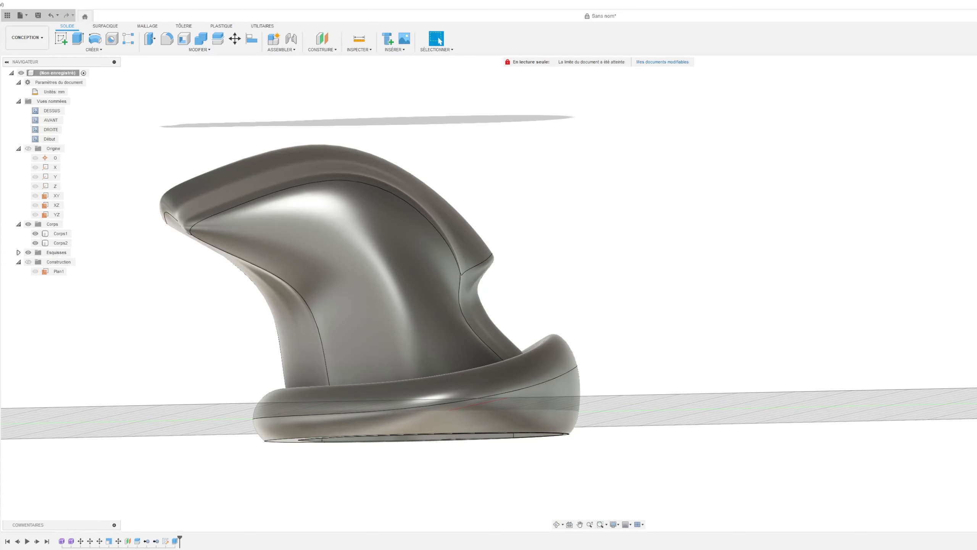
middle_click_drag(598, 293, 600, 290, "shift")
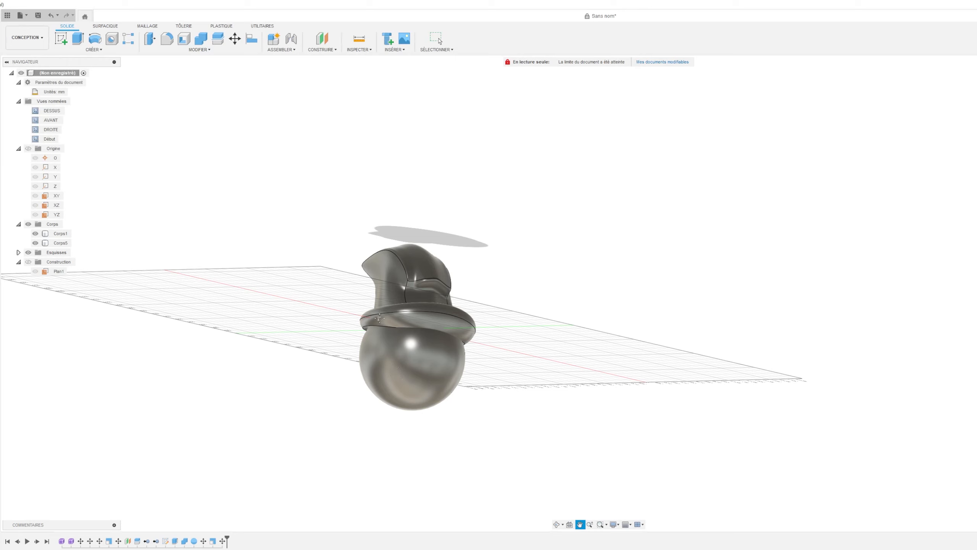
Step: Combine the hooked body with the large sphere using the Cut operation, with the sphere as the tool body, to hollow the underside
key("Escape")
left_click(201, 39)
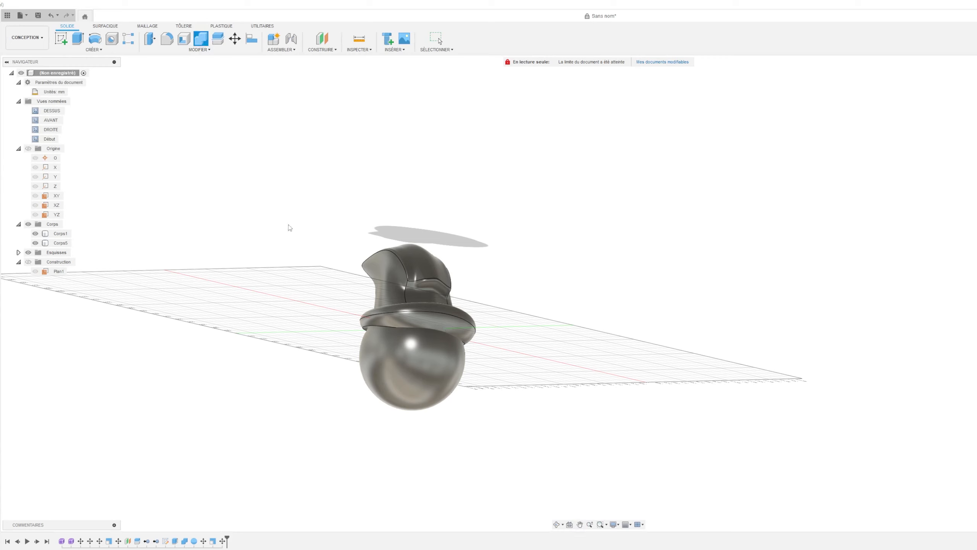
left_click(405, 257)
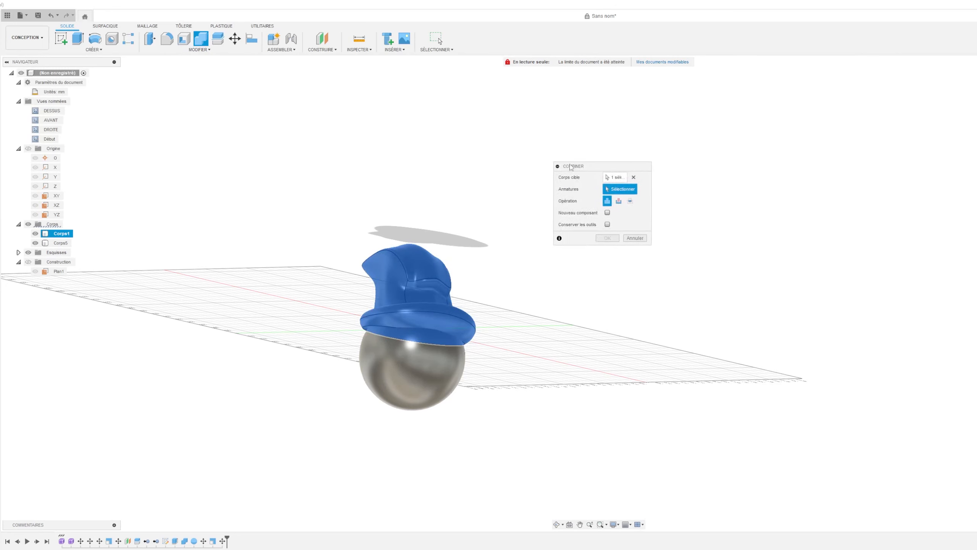
left_click(401, 390)
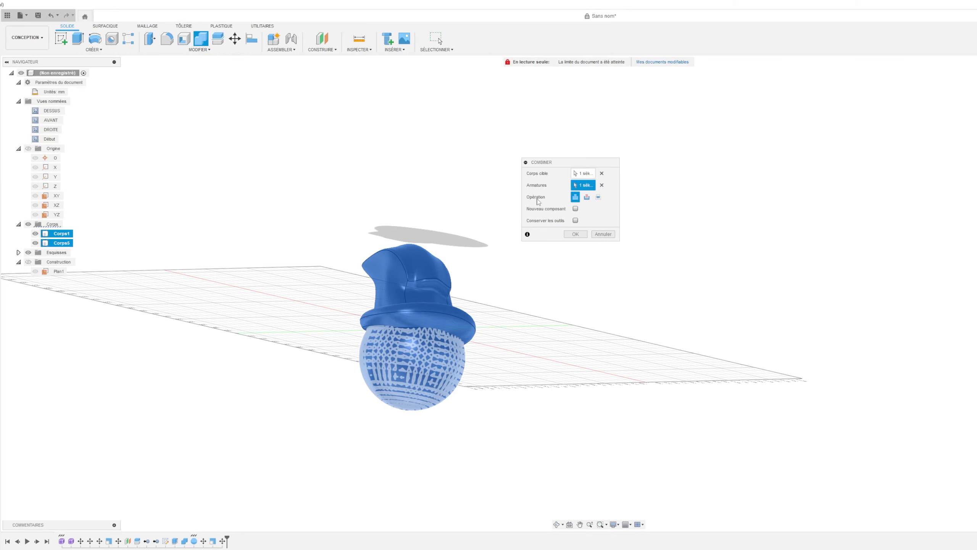
left_click(587, 198)
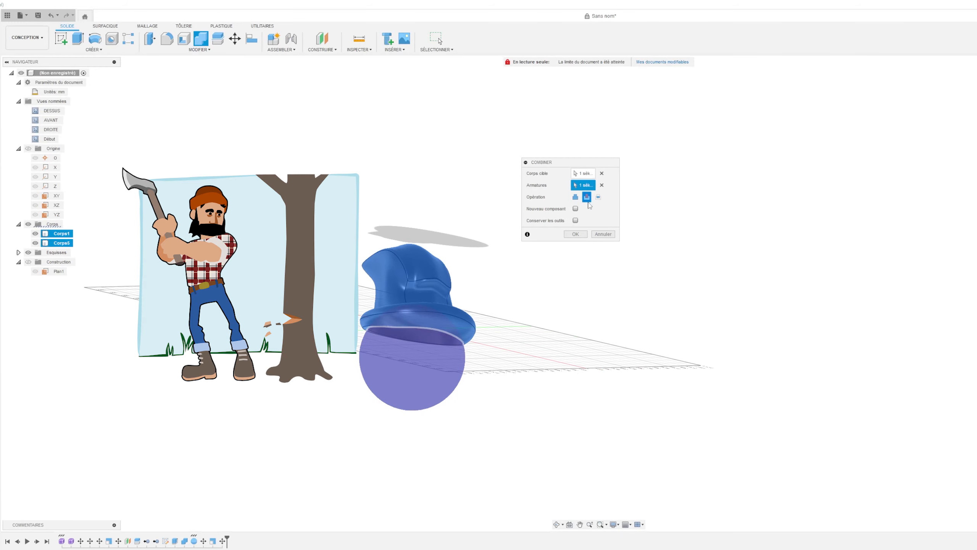
left_click(575, 233)
middle_click_drag(598, 292, 598, 280, "shift")
scroll(468, 422, "up", 5)
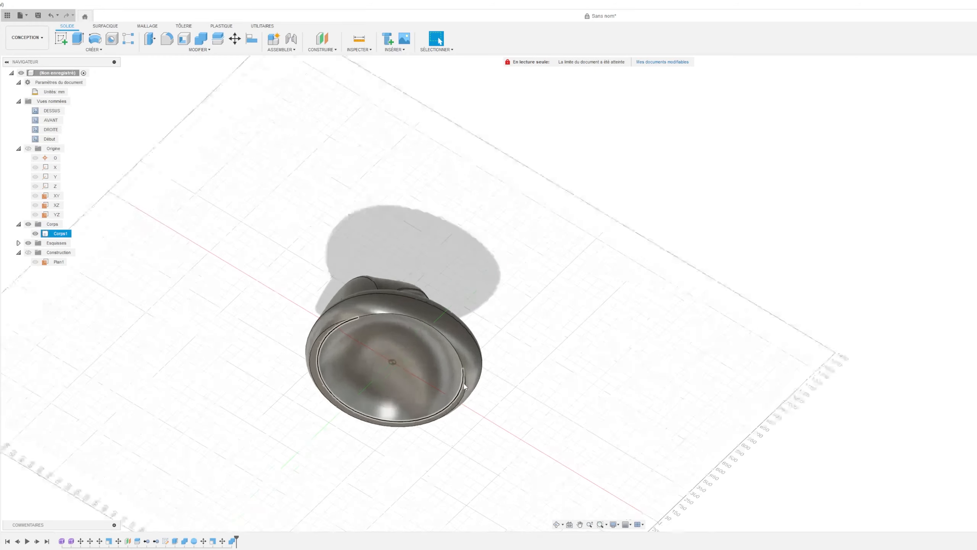
Step: Create a 200 mm diameter sphere centred on the ground plane, in front of the body's notched side and clear of the brim
left_click(580, 524)
left_click_drag(591, 320, 661, 265)
middle_click_drag(598, 293, 704, 164, "shift")
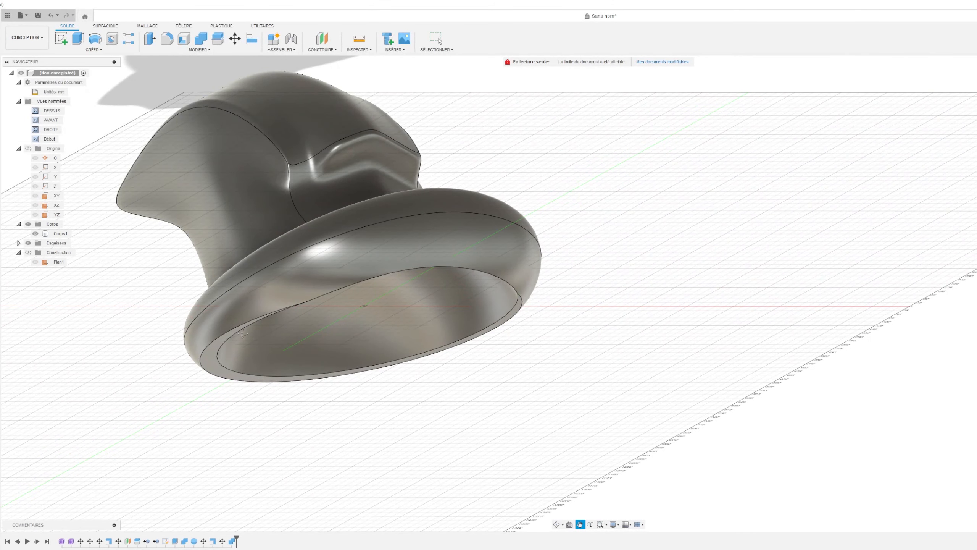
mouse_move(597, 292)
middle_mouse_down("shift")
mouse_move(604, 230)
mouse_move(631, 262)
mouse_move(662, 274)
mouse_move(598, 293)
mouse_move(599, 284)
middle_mouse_up("shift")
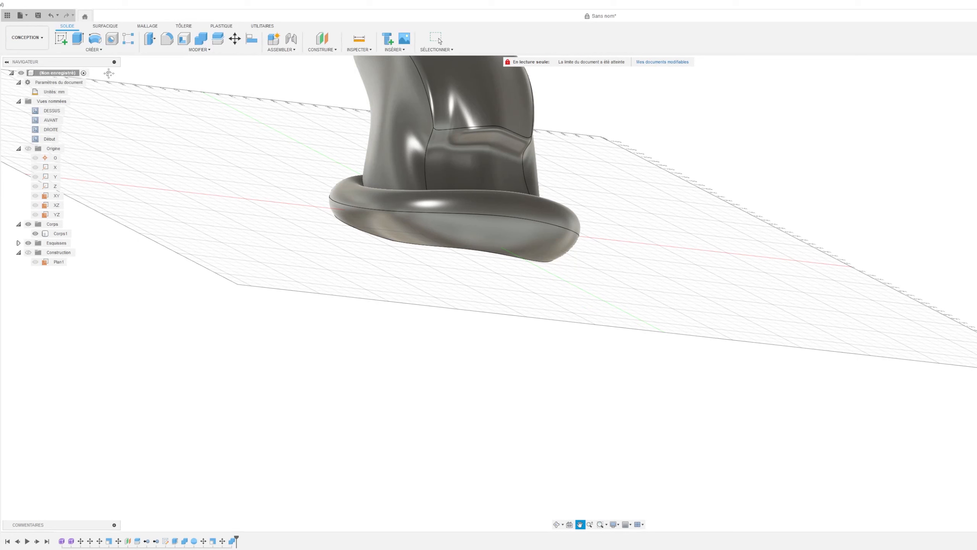
left_click(100, 50)
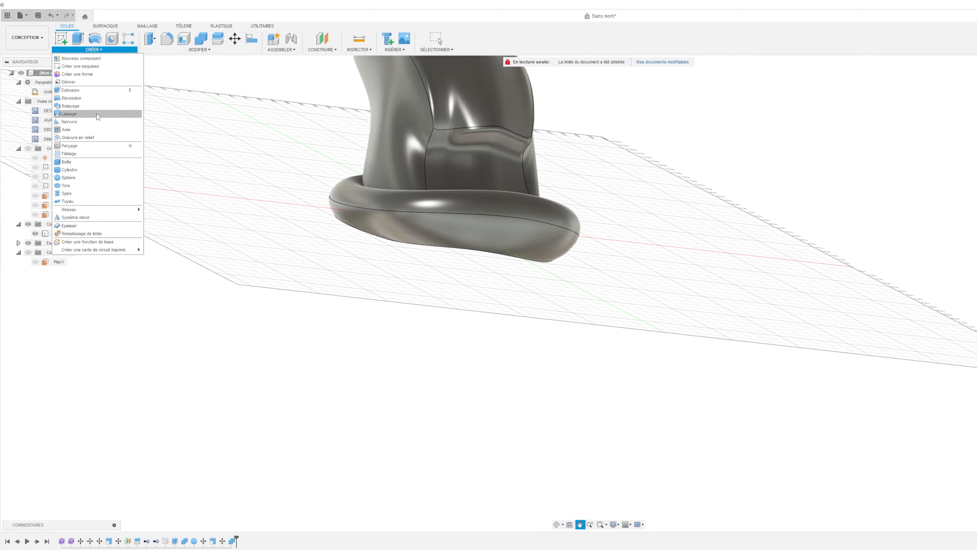
left_click(98, 178)
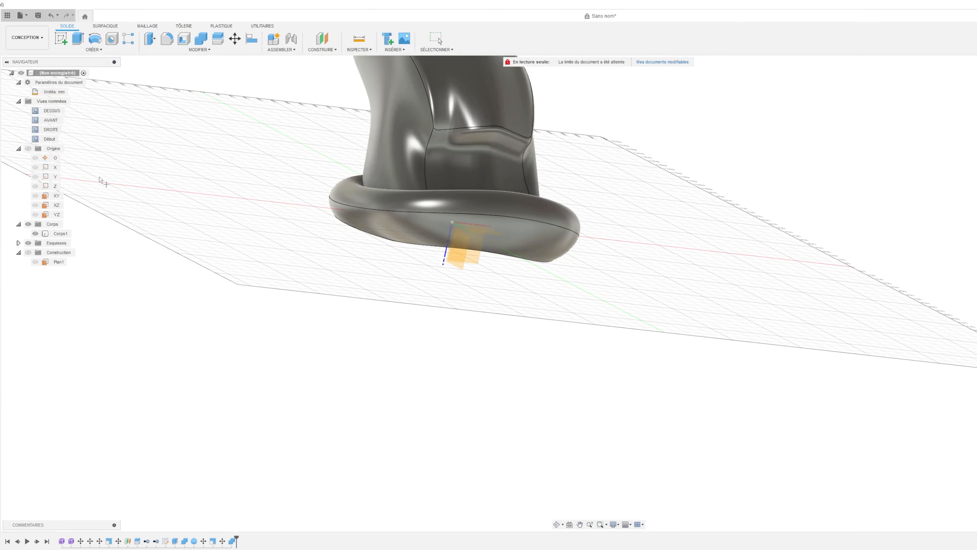
left_click(94, 49)
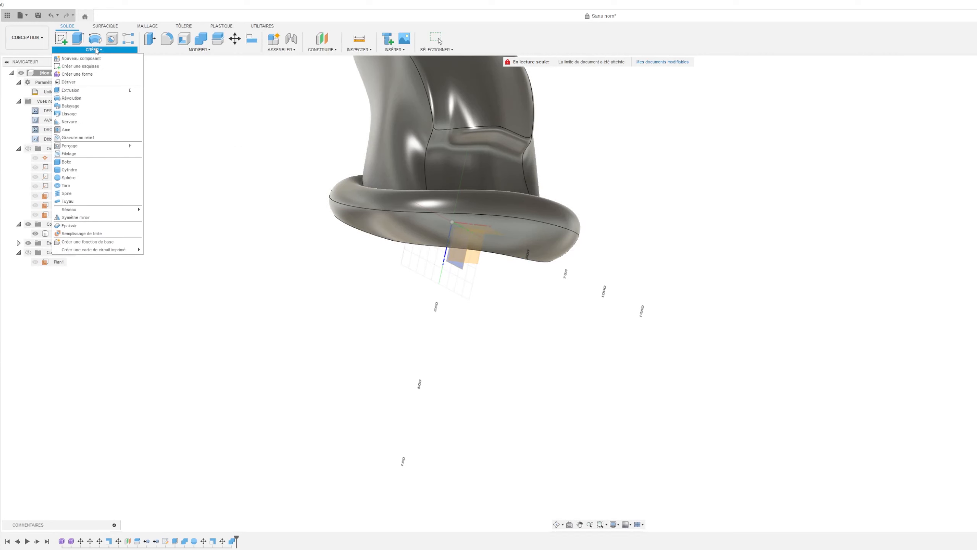
left_click(93, 180)
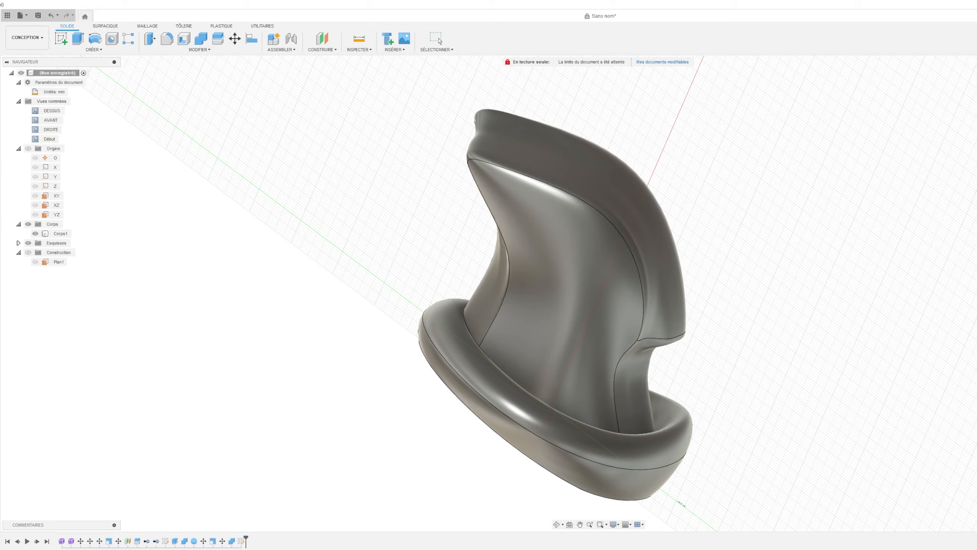
mouse_move(599, 293)
middle_mouse_down("shift")
mouse_move(477, 270)
mouse_move(471, 304)
mouse_move(546, 508)
middle_mouse_up("shift")
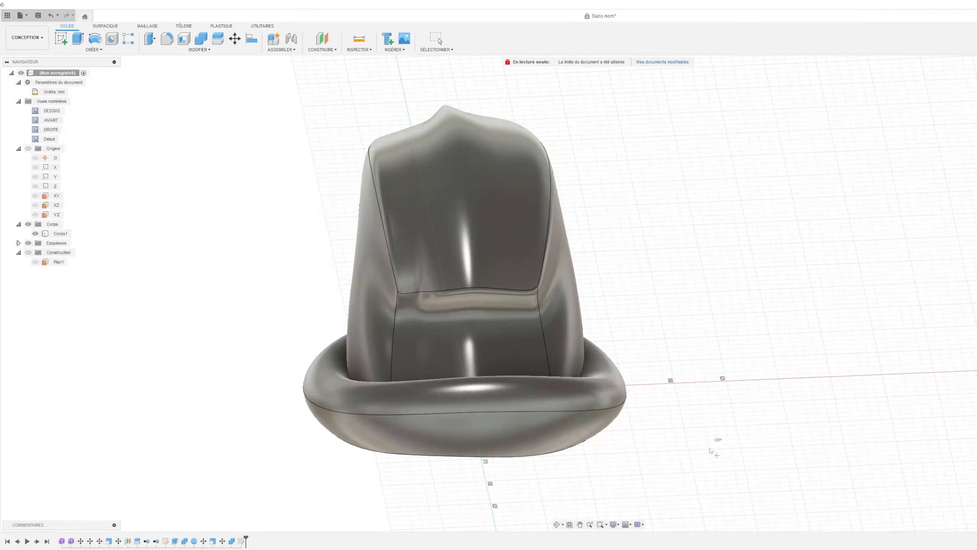
left_click(494, 509)
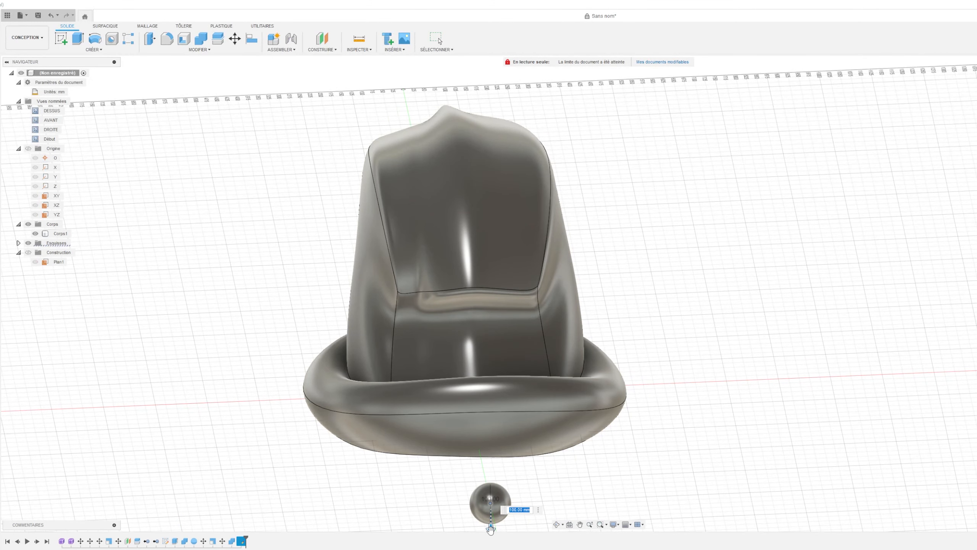
scroll(490, 532, "down", 4)
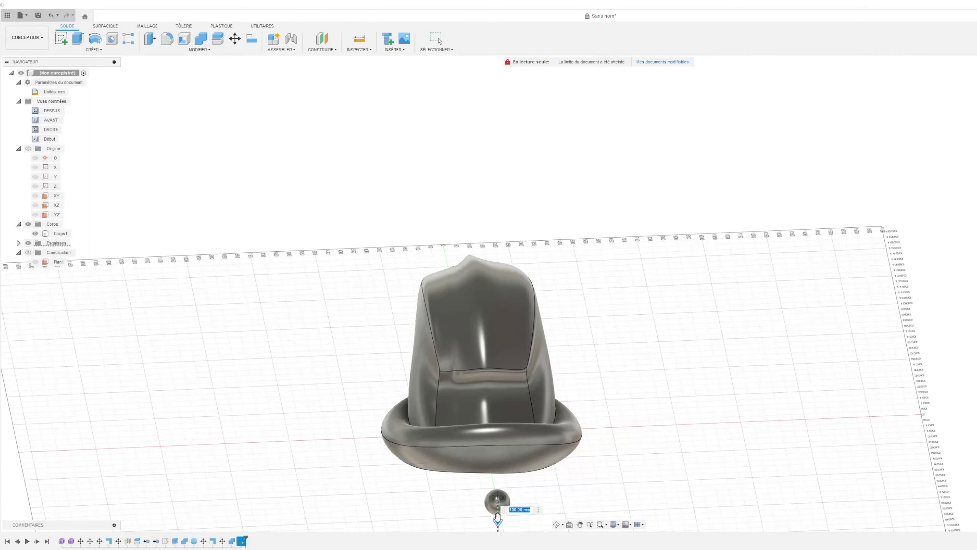
left_click_drag(498, 519, 499, 530)
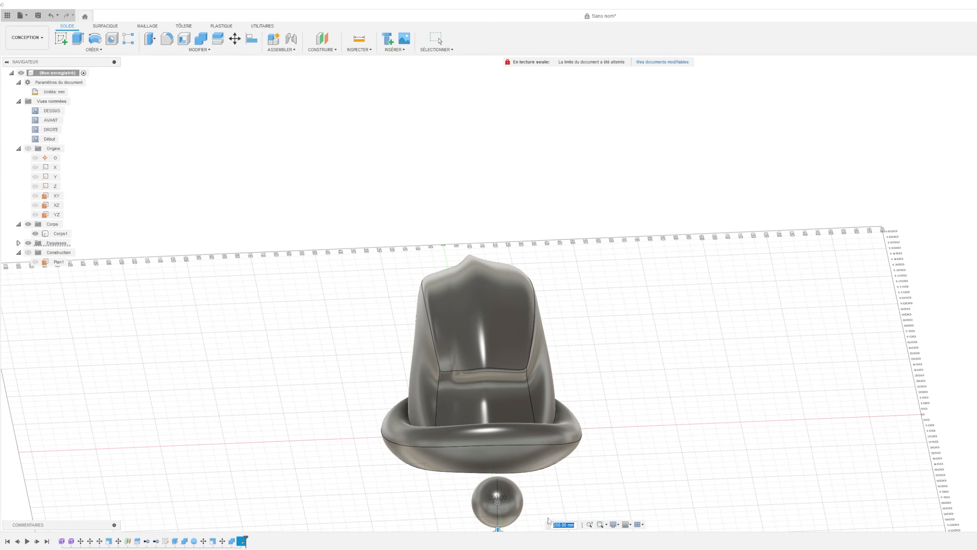
left_click(440, 40)
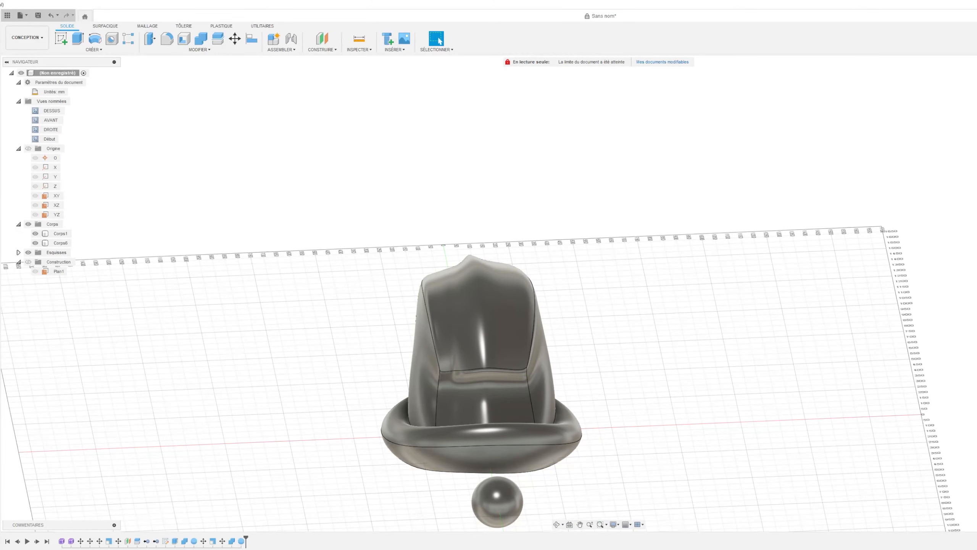
Step: Move the new sphere up about 350 mm from the ground plane, and shift it horizontally towards the notch on the body's front
middle_click_drag(598, 292, 654, 246, "shift")
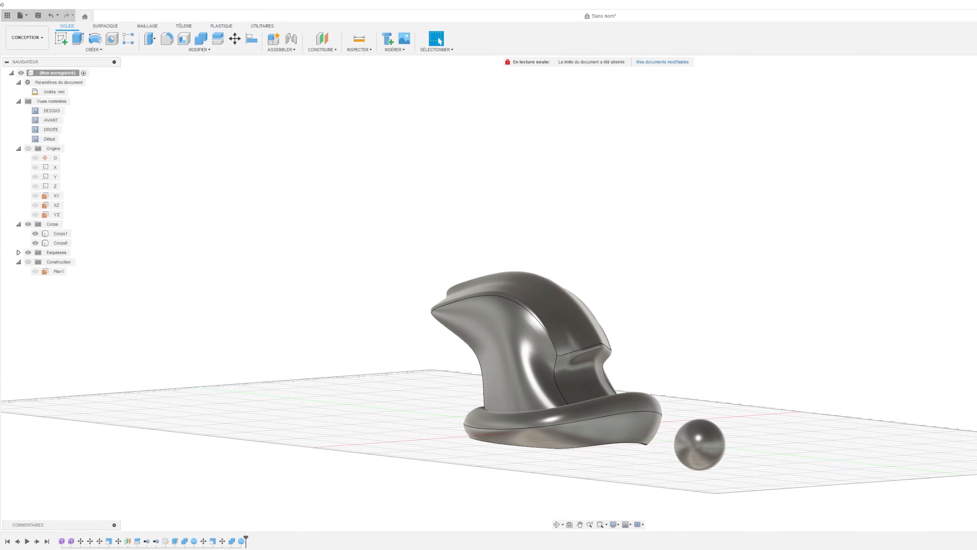
left_click(242, 40)
left_click(698, 448)
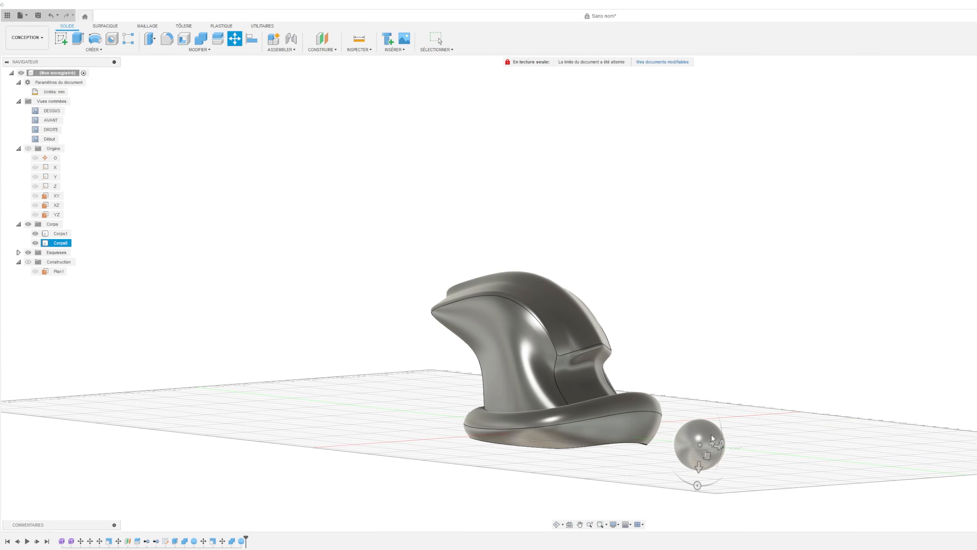
left_click_drag(698, 484, 704, 378)
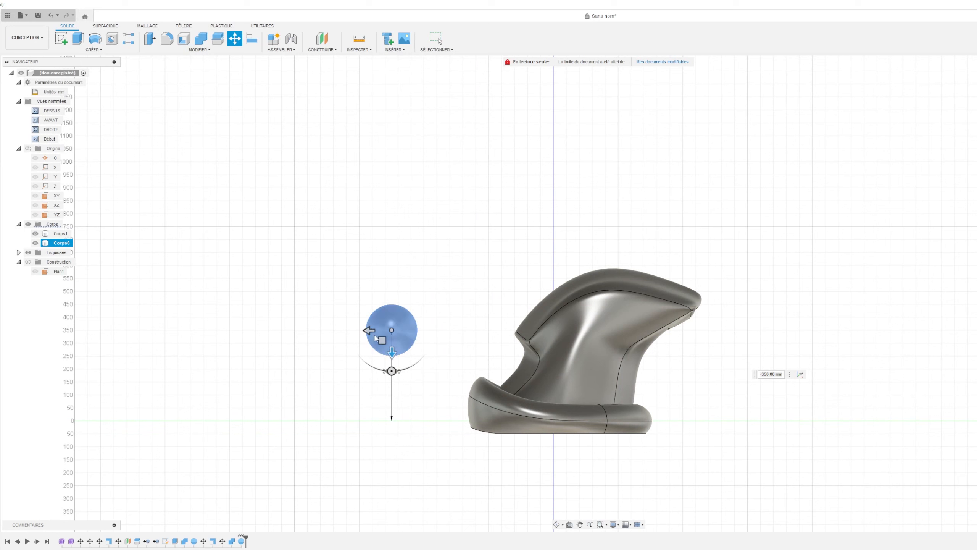
left_click(368, 330)
left_click_drag(368, 330, 471, 336)
middle_click_drag(598, 293, 788, 269, "shift")
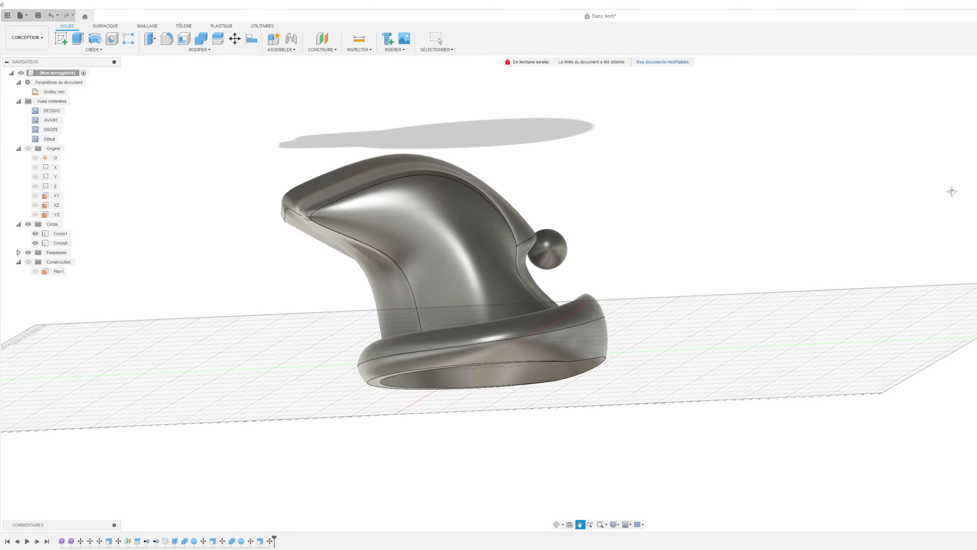
mouse_move(599, 293)
middle_mouse_down("shift")
mouse_move(570, 358)
mouse_move(527, 338)
mouse_move(512, 284)
mouse_move(450, 220)
mouse_move(557, 238)
mouse_move(623, 281)
mouse_move(515, 283)
middle_mouse_up("shift")
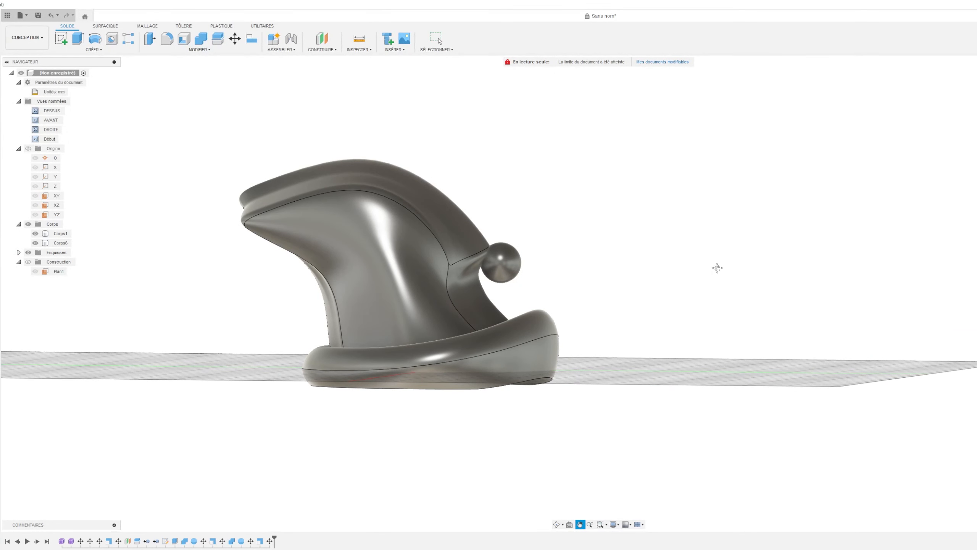